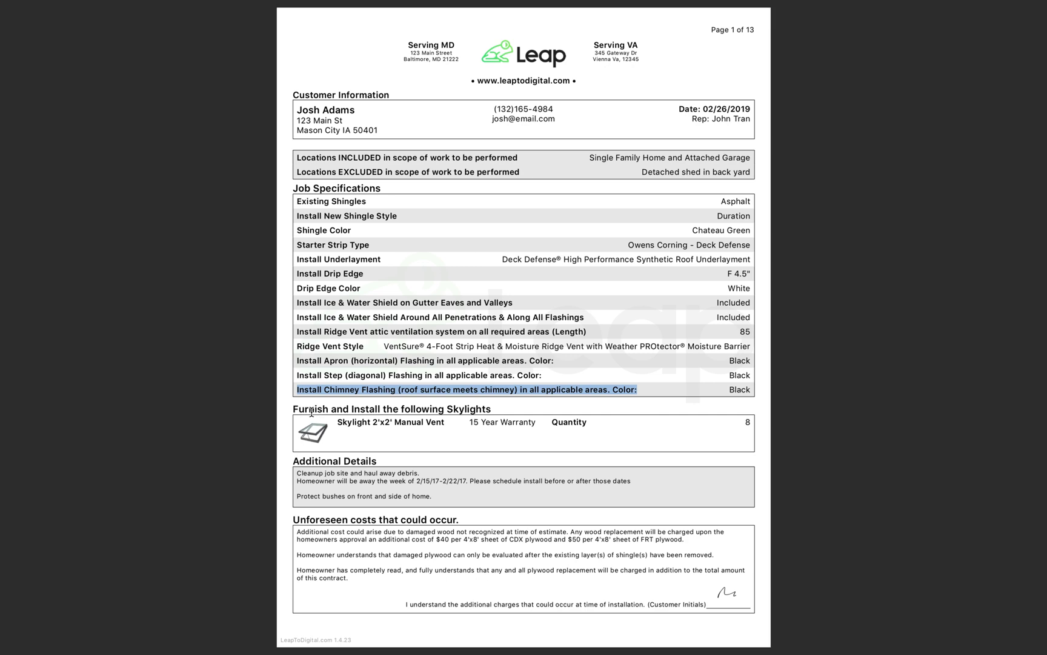
# Examine the skylight entry under Furnish and Install in the sample contract PDF.
pyautogui.click(430, 412)
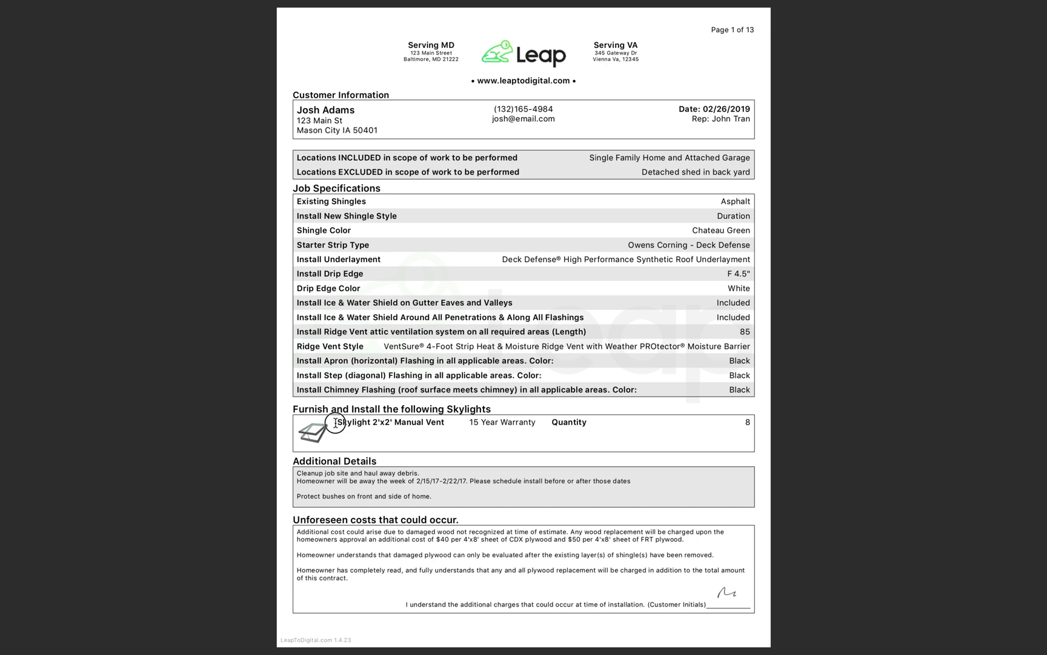
pyautogui.moveTo(337, 425); pyautogui.dragTo(440, 423)
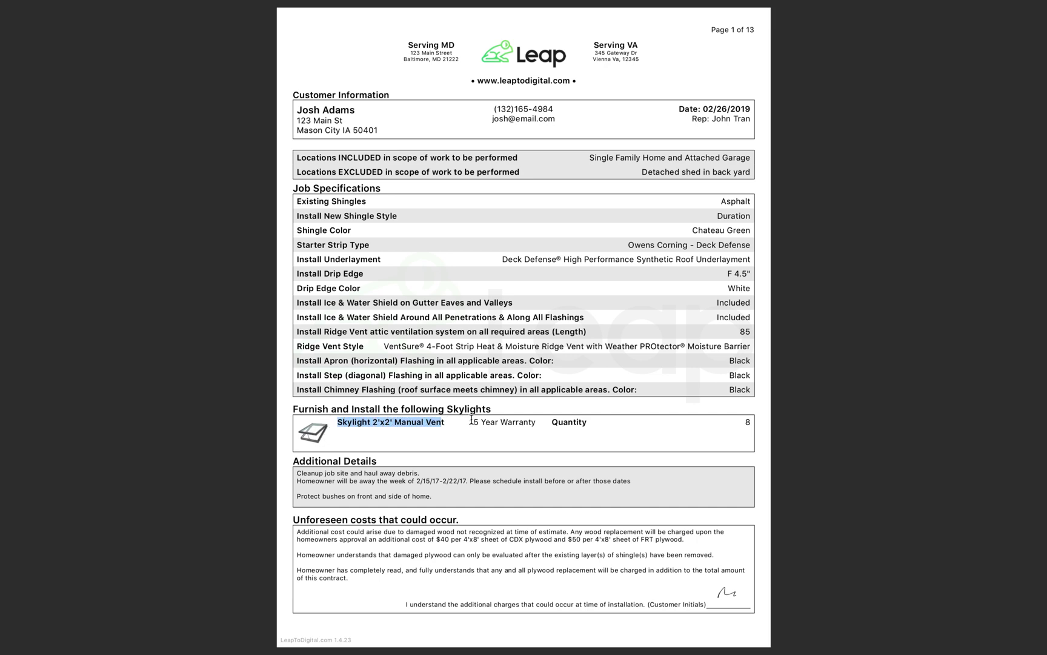
pyautogui.click(585, 420)
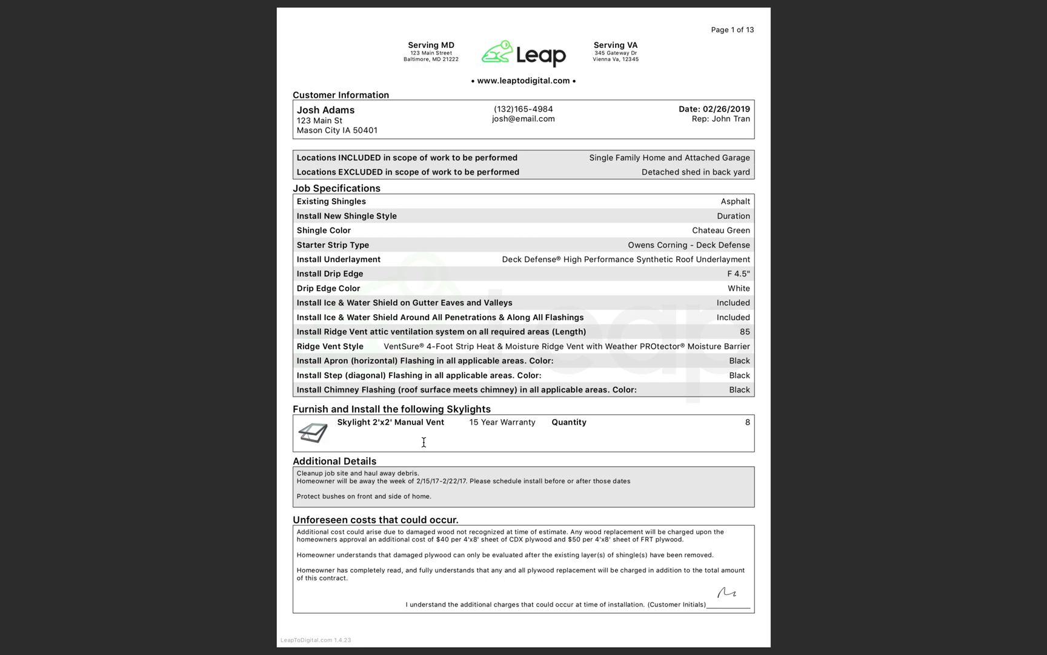
# Switch to the Leap contract template and add a new body section below Job Specifications.
pyautogui.hotkey('ctrl', 'Right')
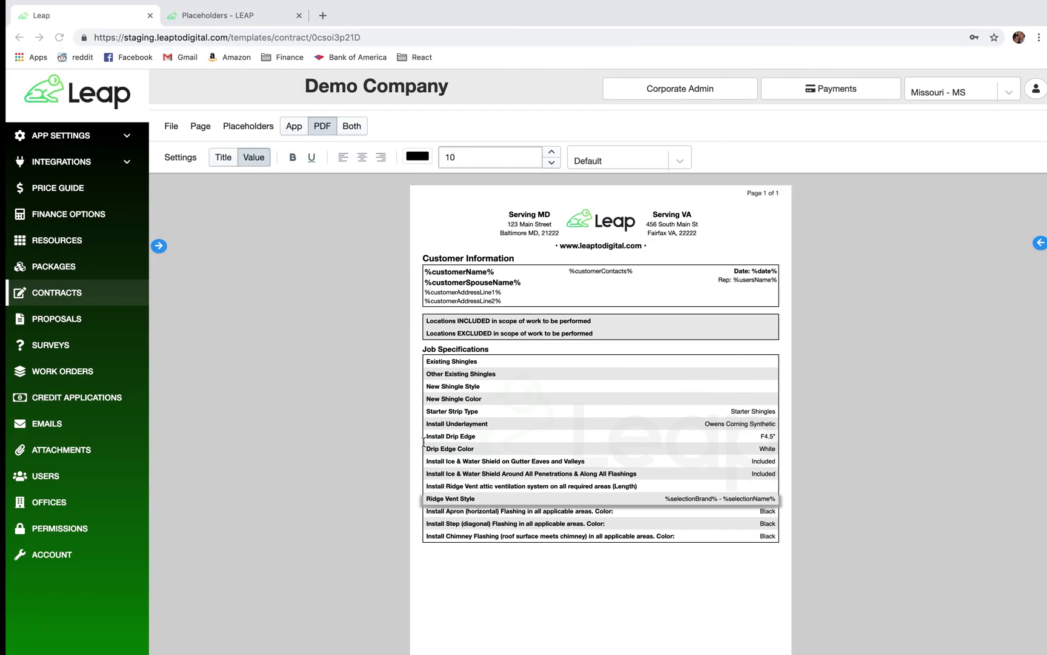
pyautogui.scroll(-2, 569, 501)
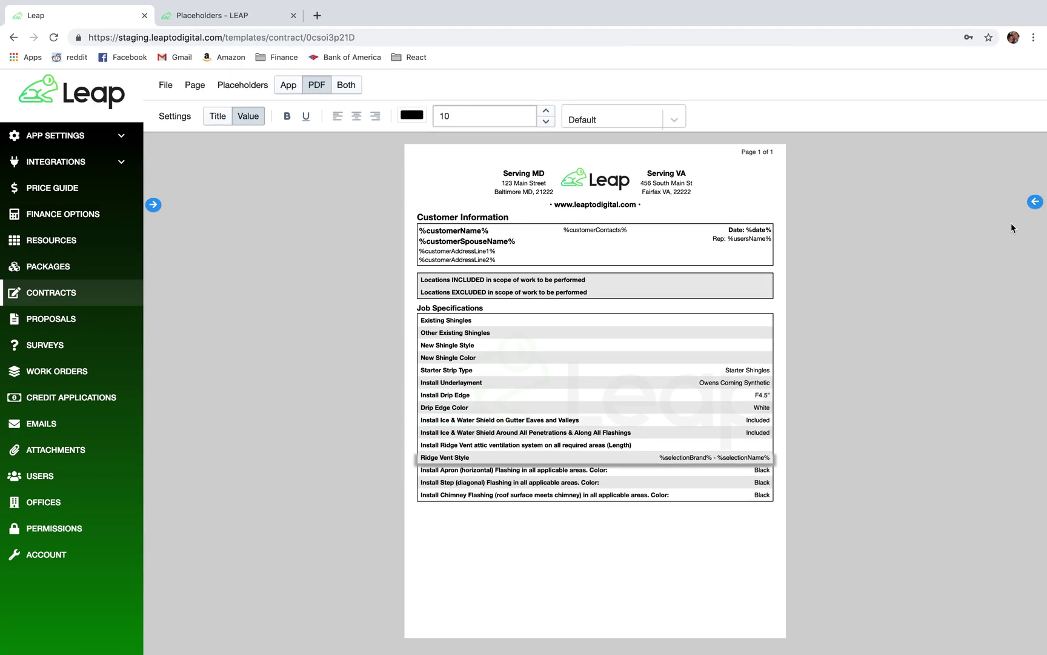
pyautogui.click(1035, 203)
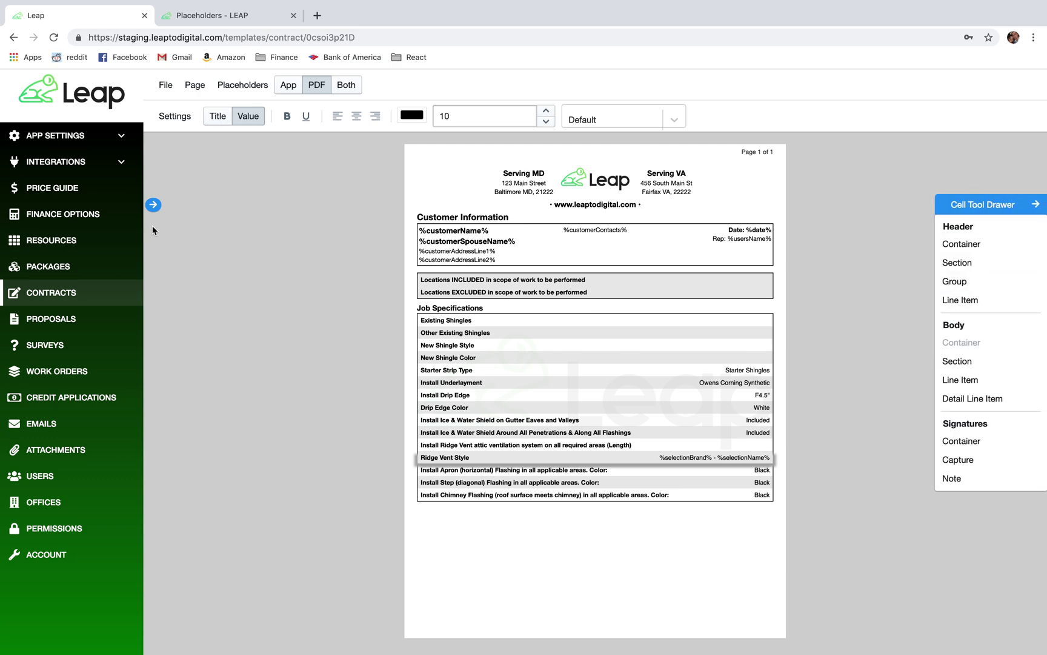
pyautogui.click(154, 204)
pyautogui.click(169, 298)
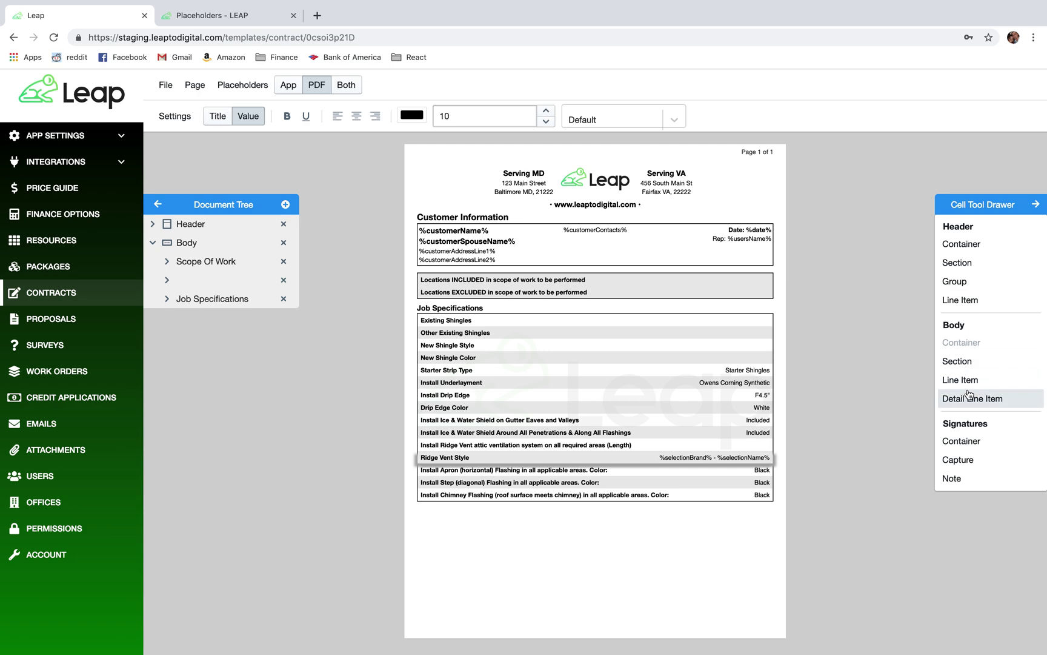
pyautogui.moveTo(964, 362); pyautogui.dragTo(594, 519)
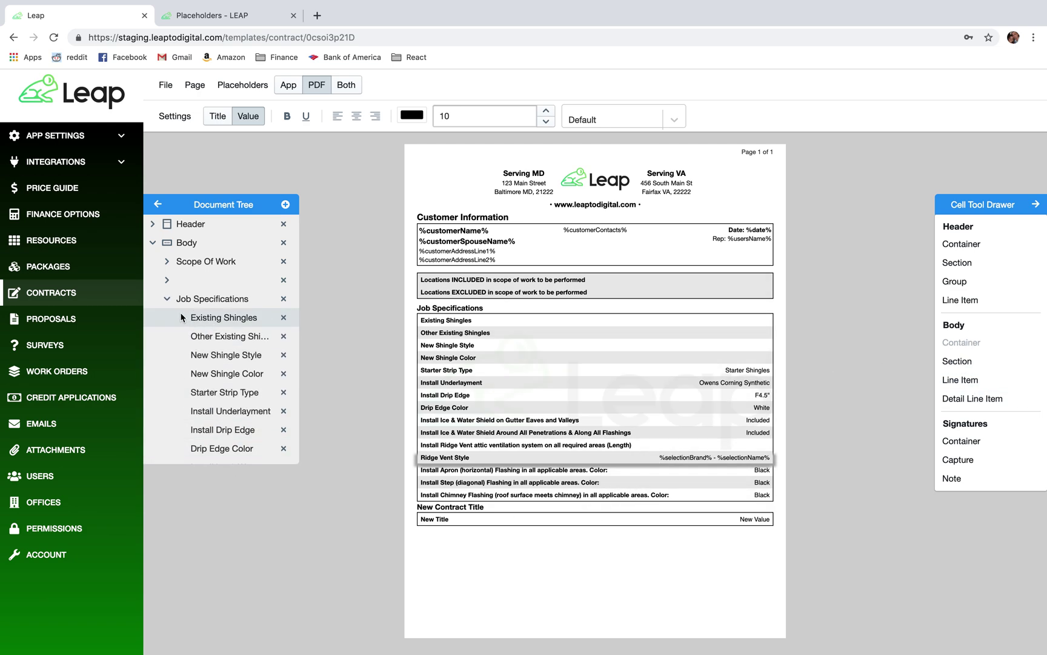
# Copy the untitled spacer section and paste it directly above the new section in the document tree.
pyautogui.click(166, 298)
pyautogui.rightClick(209, 282)
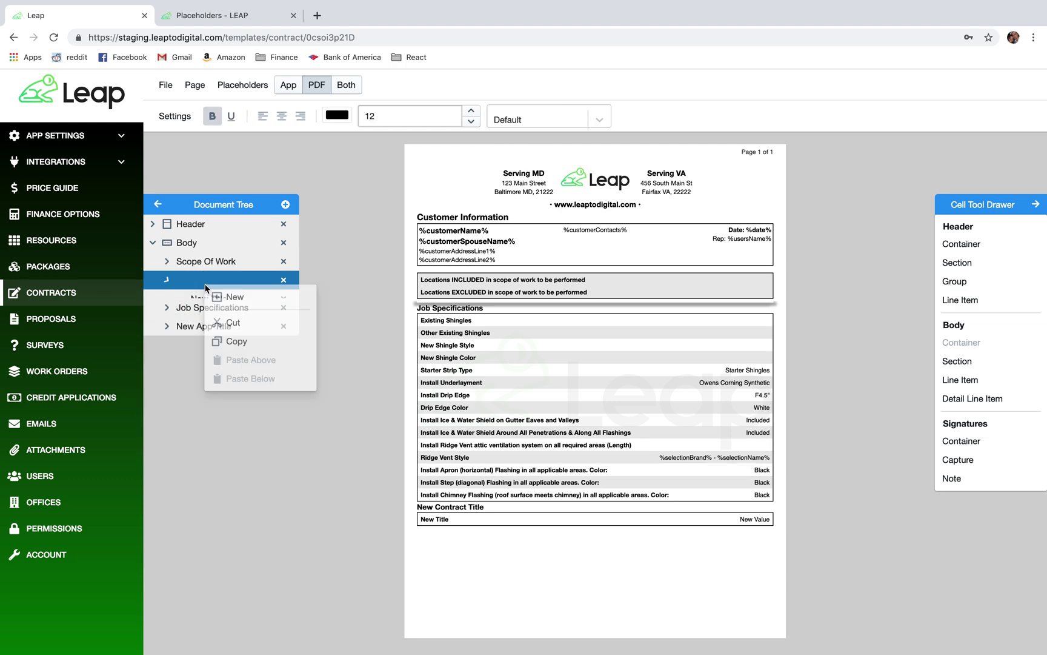
pyautogui.click(236, 344)
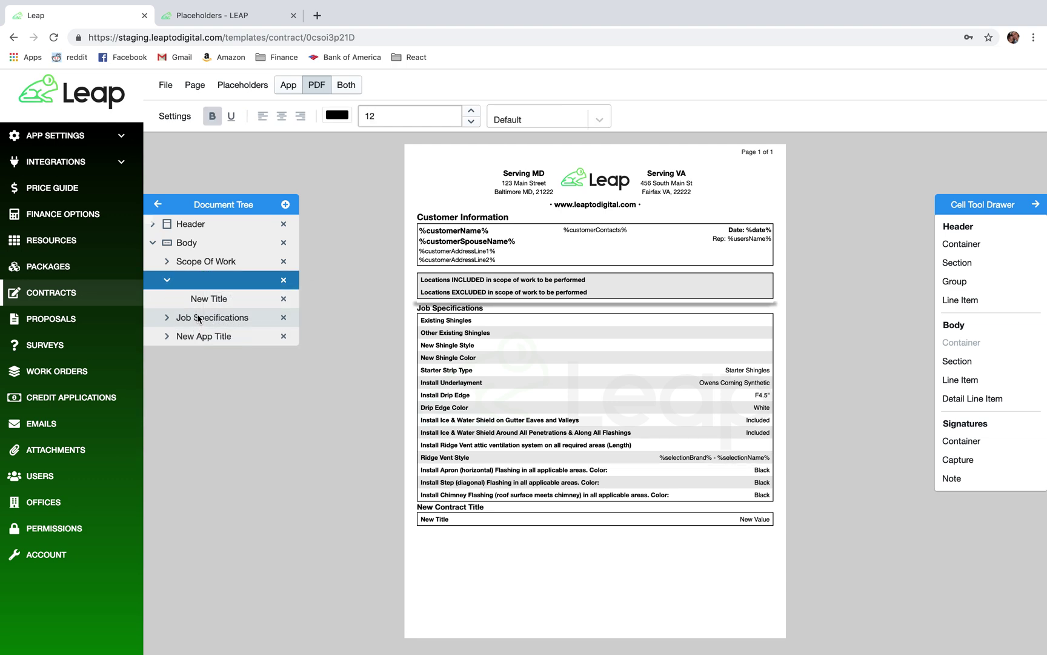
pyautogui.rightClick(199, 340)
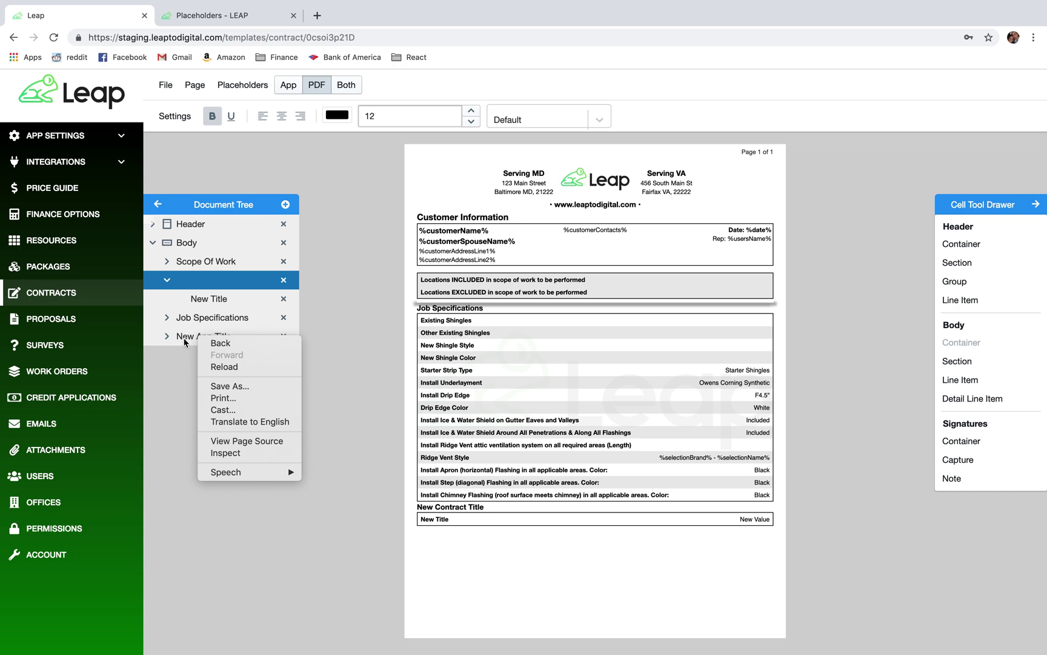
pyautogui.click(185, 342)
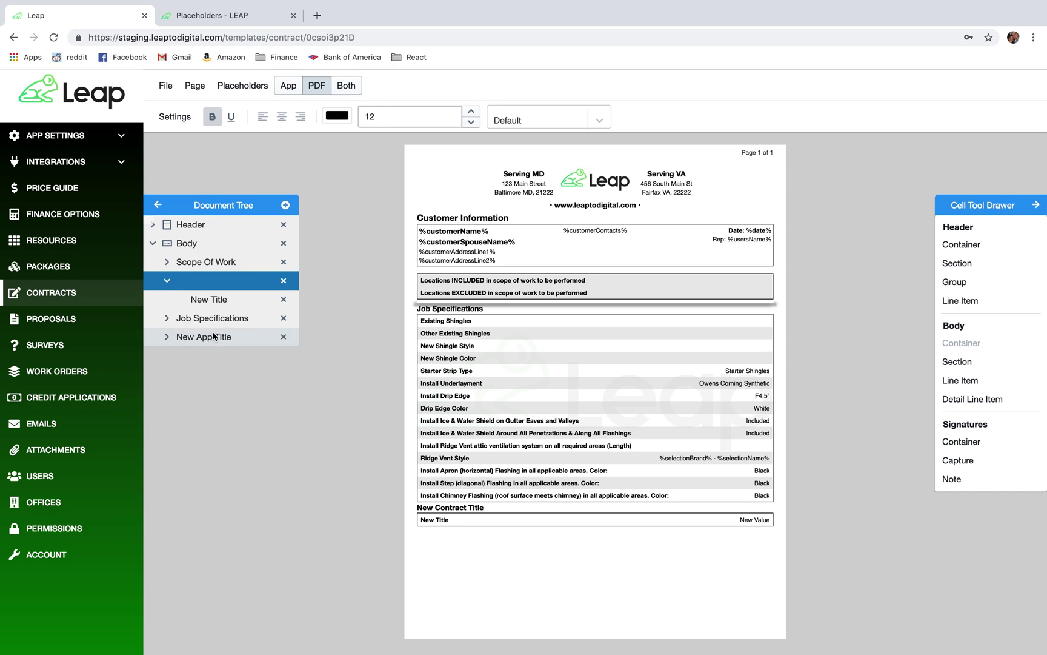
pyautogui.rightClick(213, 336)
pyautogui.click(244, 408)
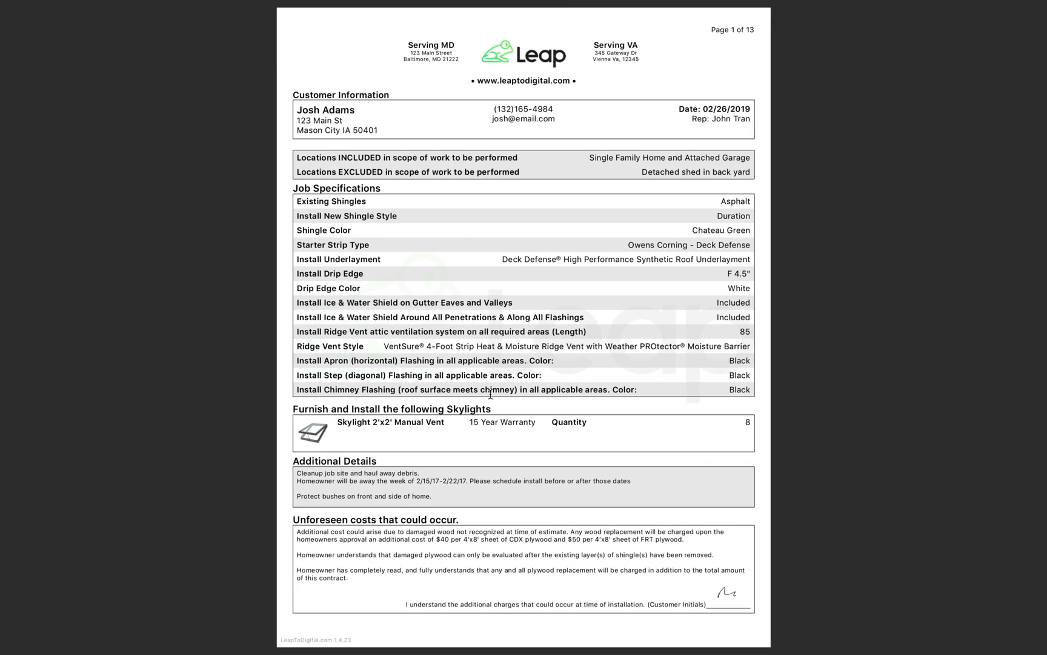
# Copy the skylights heading from the sample contract and set the new section's contract title to "Furnish and Install the following Skylights".
pyautogui.moveTo(492, 406); pyautogui.dragTo(294, 410)
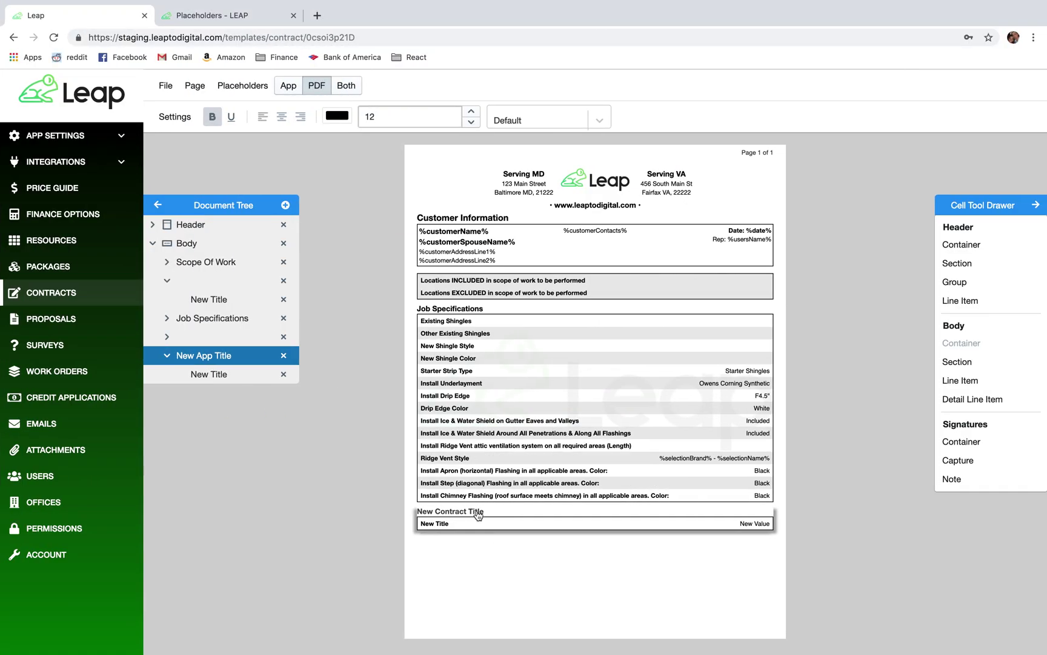
pyautogui.click(478, 512)
pyautogui.doubleClick(667, 472)
pyautogui.moveTo(664, 472); pyautogui.dragTo(606, 471)
pyautogui.hotkey('ctrl', 'v')
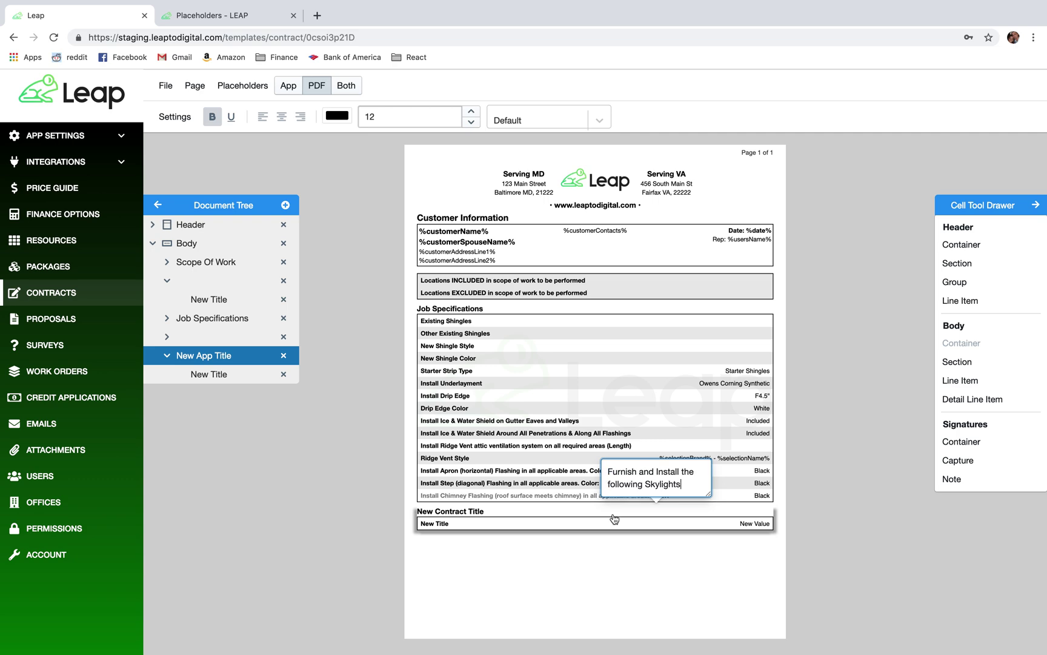
pyautogui.click(630, 557)
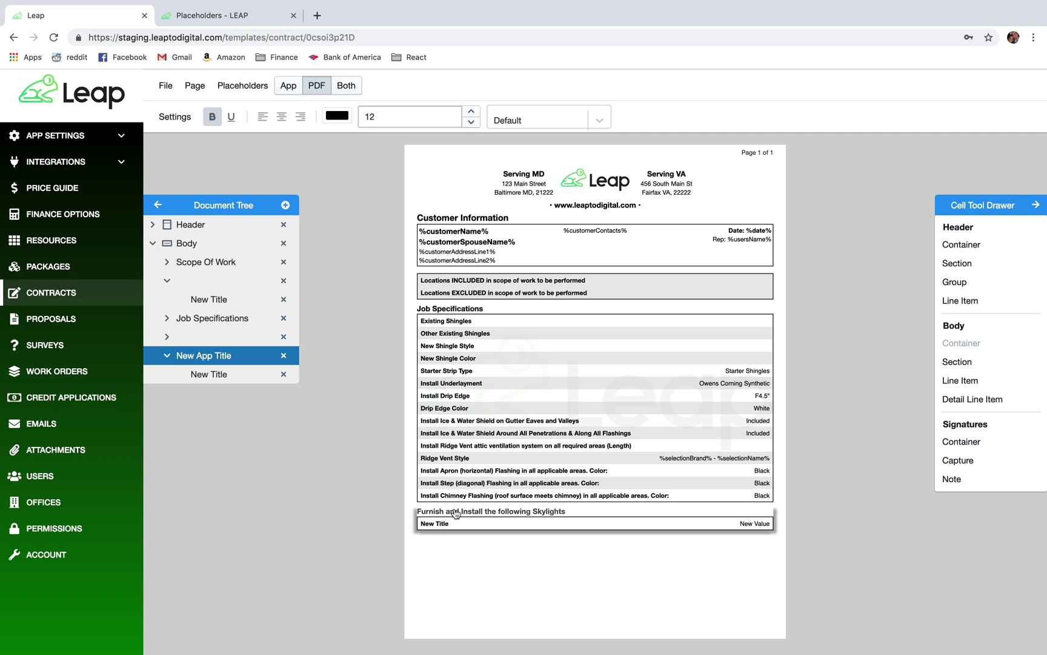
pyautogui.click(212, 356)
pyautogui.click(215, 374)
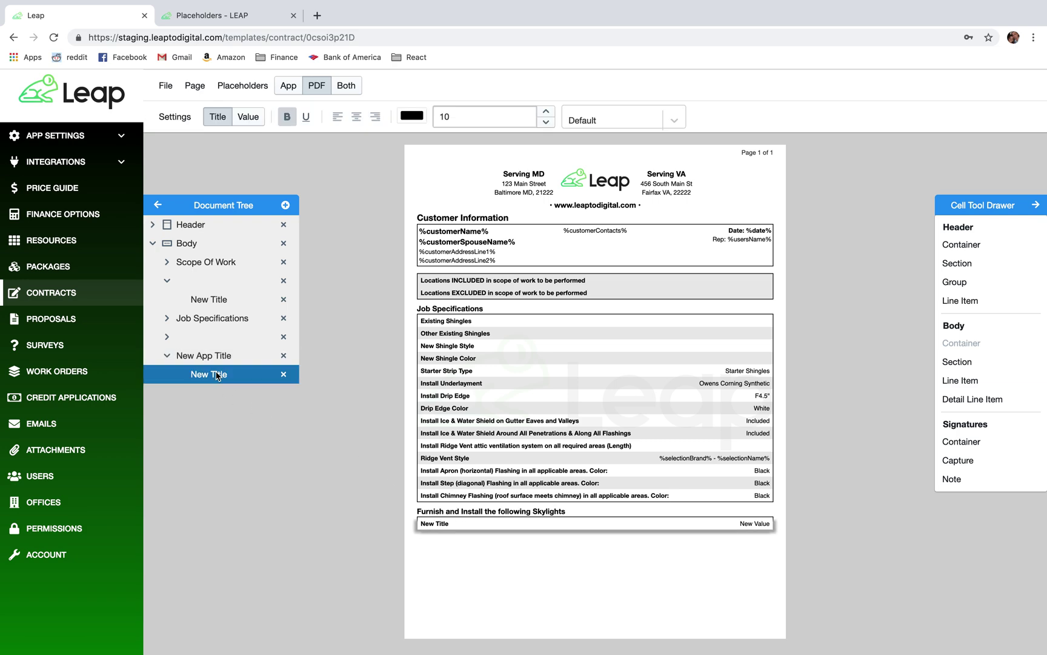
pyautogui.click(223, 359)
pyautogui.click(224, 373)
pyautogui.click(224, 359)
pyautogui.click(223, 373)
pyautogui.click(223, 358)
pyautogui.click(224, 373)
pyautogui.click(223, 359)
pyautogui.click(224, 373)
# Set the app title of the new skylights section to "Skylites".
pyautogui.click(223, 359)
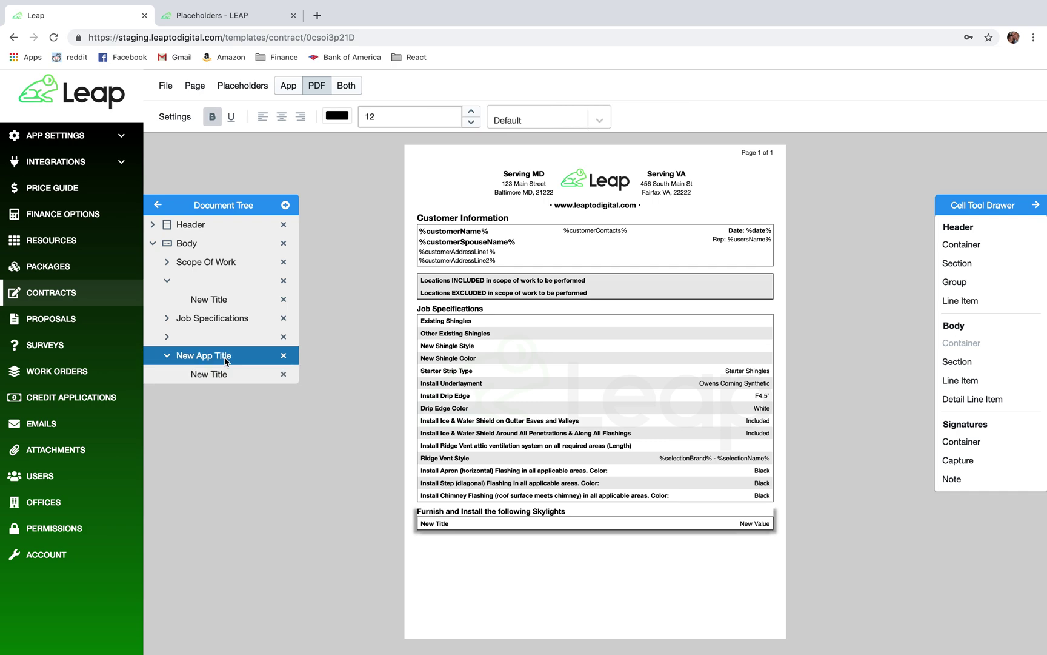
pyautogui.click(174, 117)
pyautogui.moveTo(253, 149)
pyautogui.moveTo(364, 151); pyautogui.dragTo(303, 154)
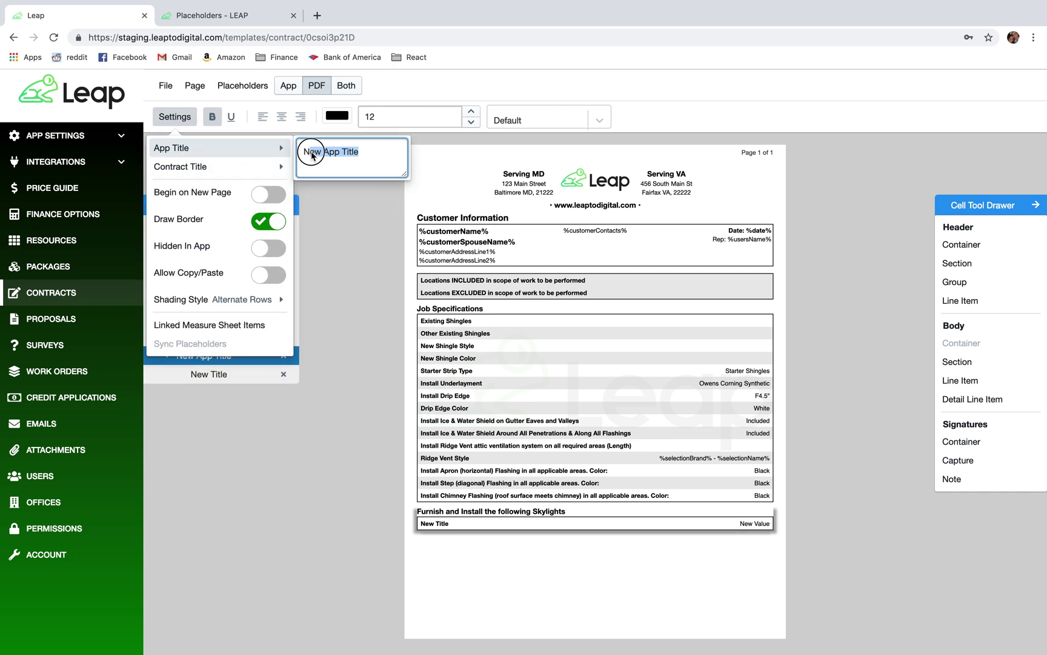
pyautogui.press('super+v')
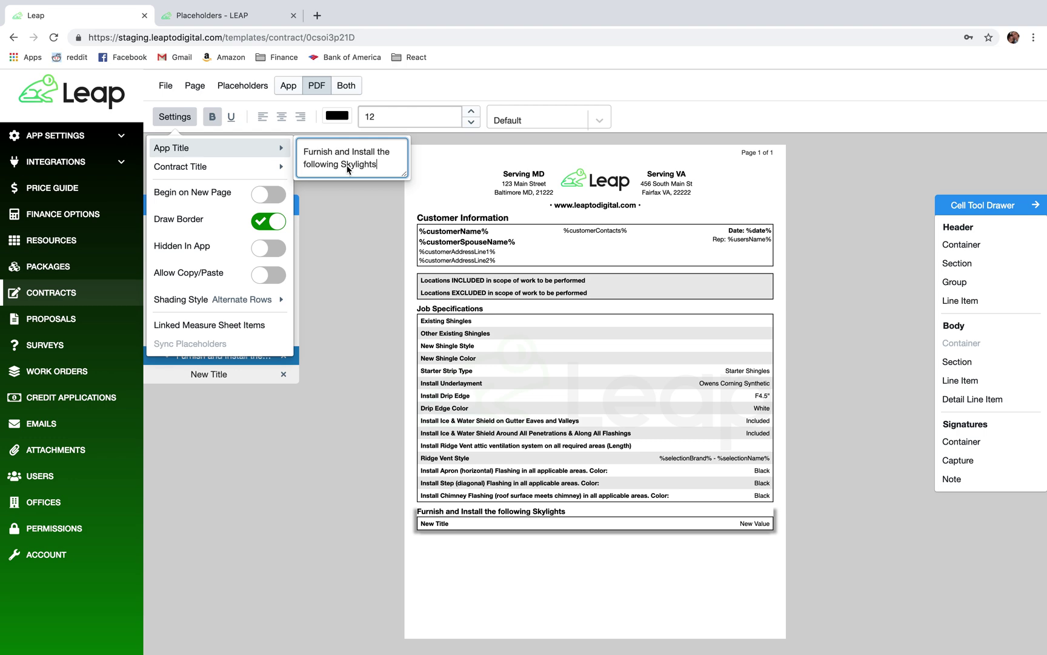
pyautogui.moveTo(390, 166); pyautogui.dragTo(293, 146)
pyautogui.write('S')
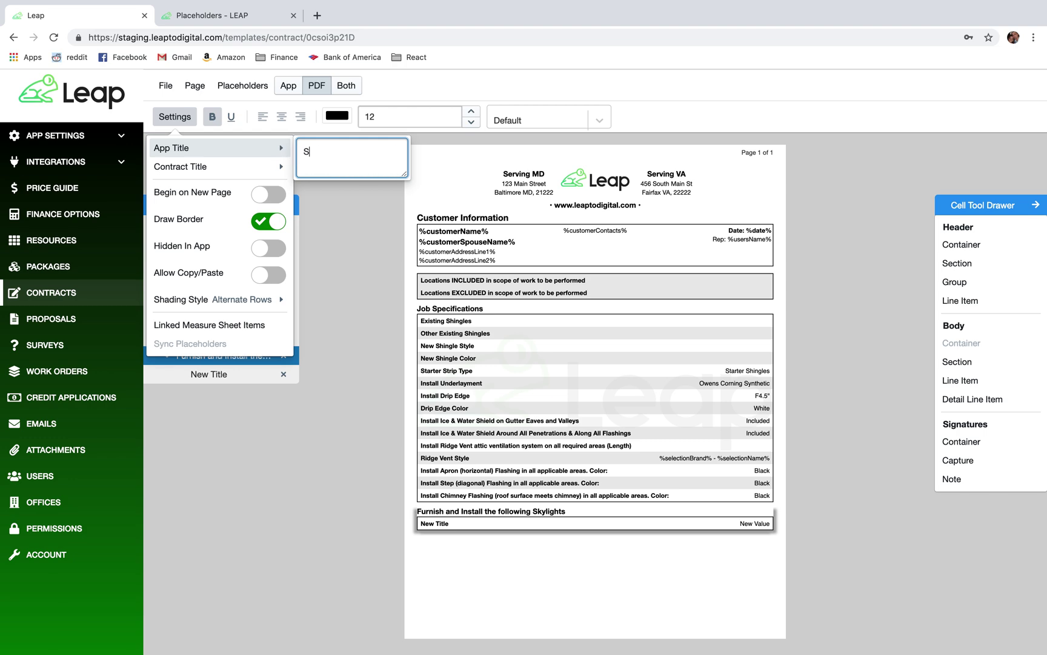
pyautogui.write('kylites')
pyautogui.click(348, 266)
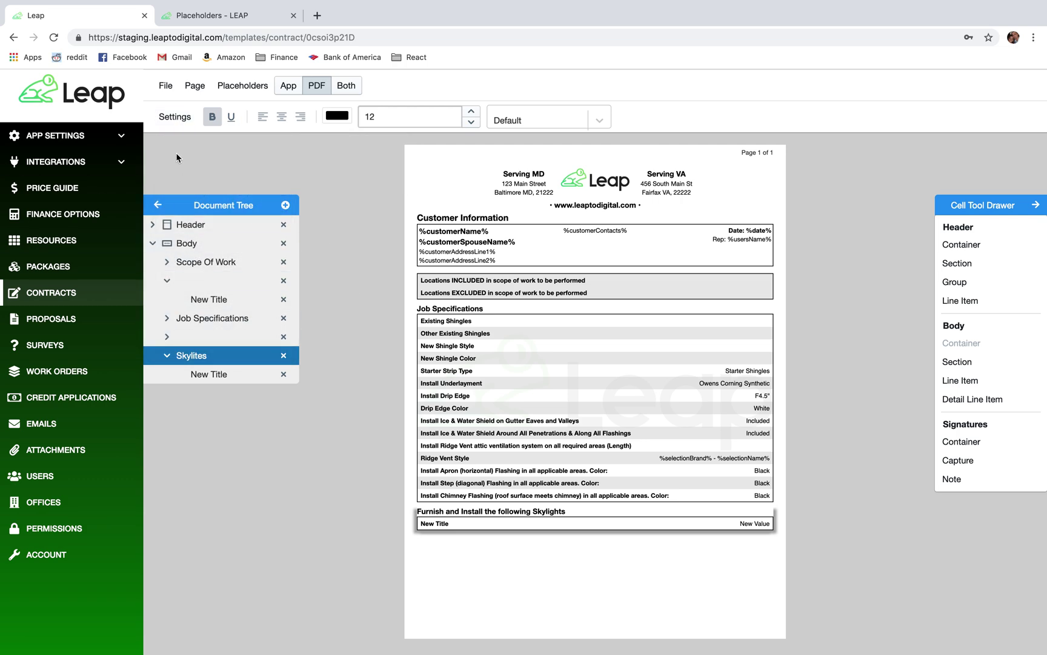
pyautogui.click(168, 120)
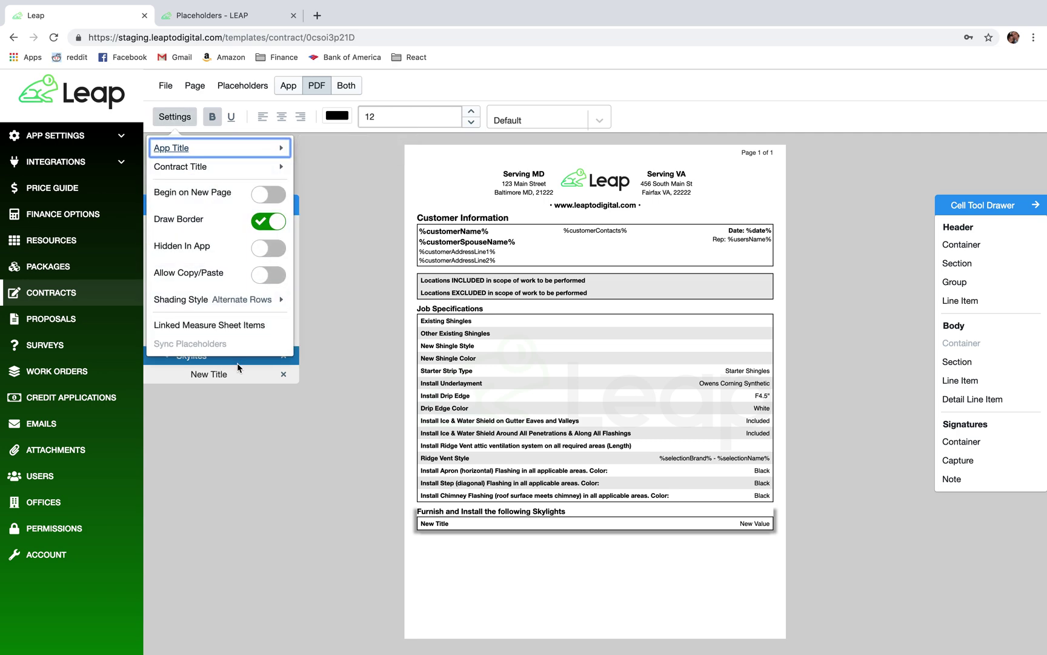
pyautogui.click(238, 374)
pyautogui.click(174, 117)
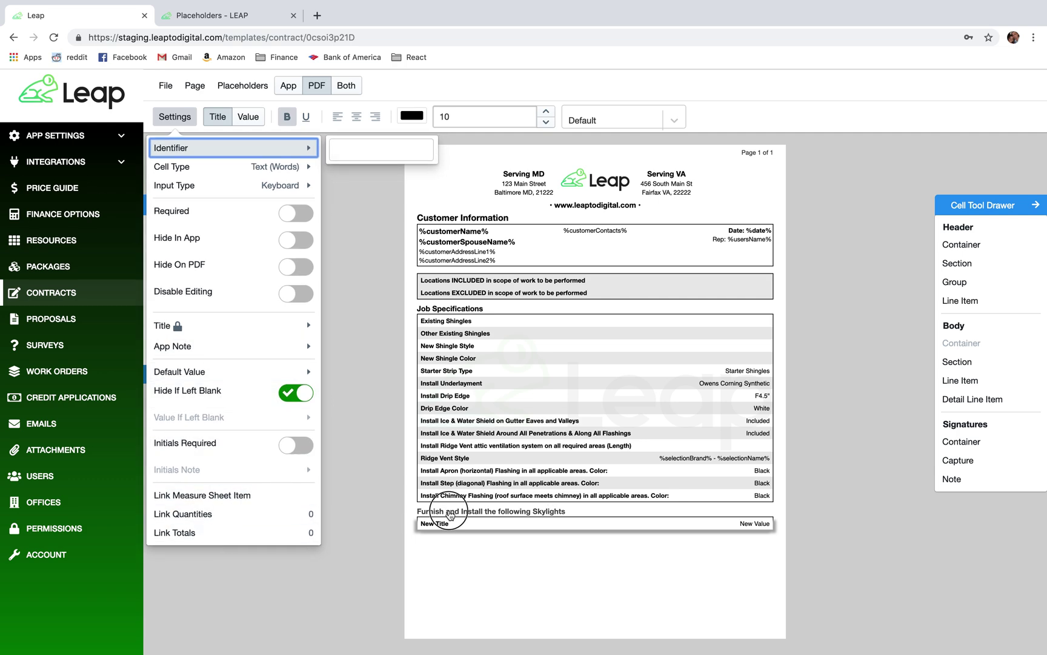
# Link the Skylites section to all the 2'x2' and 2'x4' skylight items in the Roofing measure sheet, including fixed, vented and manual vent.
pyautogui.click(448, 512)
pyautogui.click(182, 123)
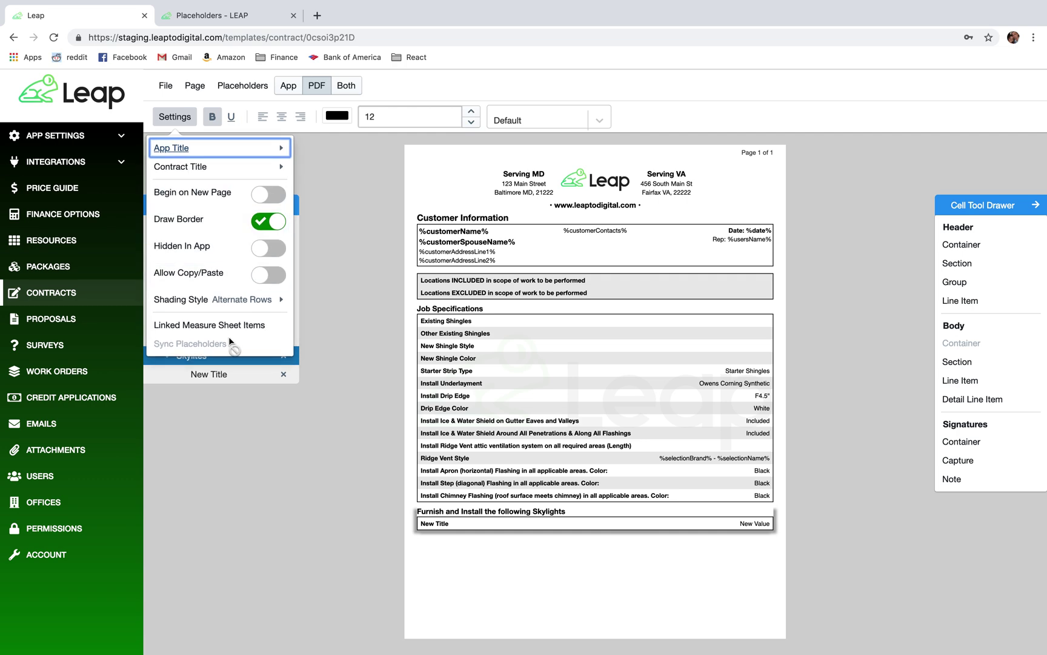
pyautogui.click(222, 327)
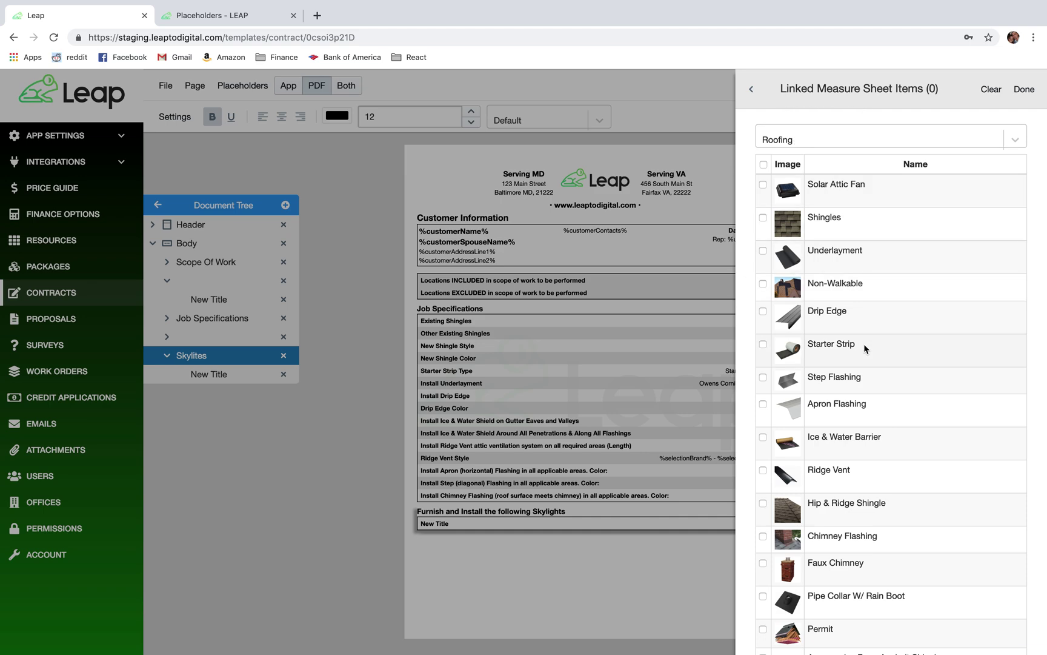
pyautogui.scroll(-5, 835, 330)
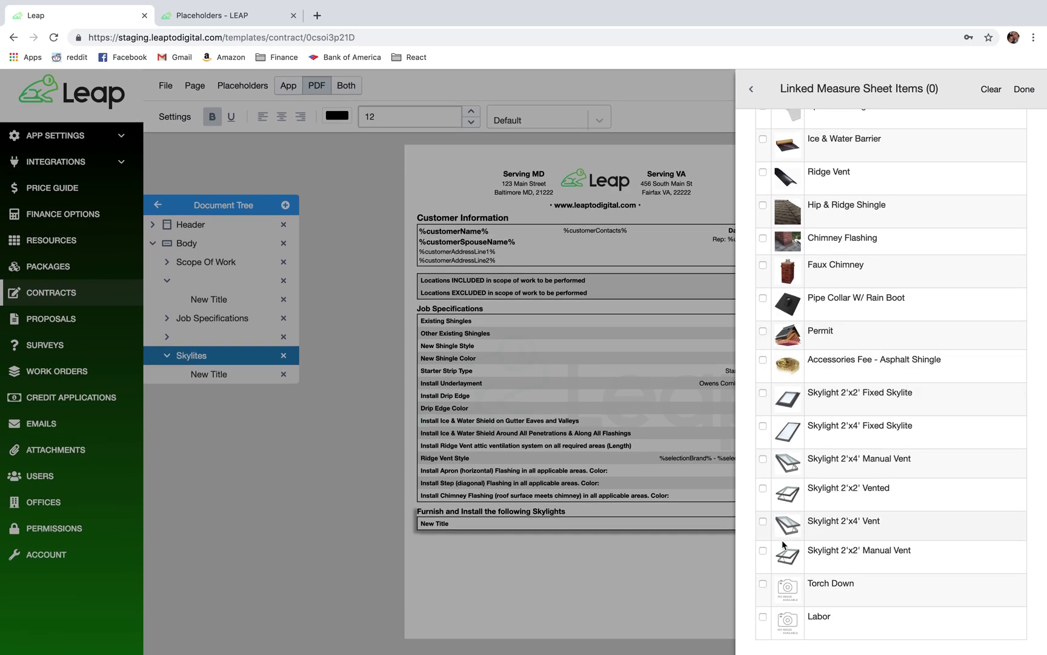
pyautogui.click(762, 550)
pyautogui.click(763, 520)
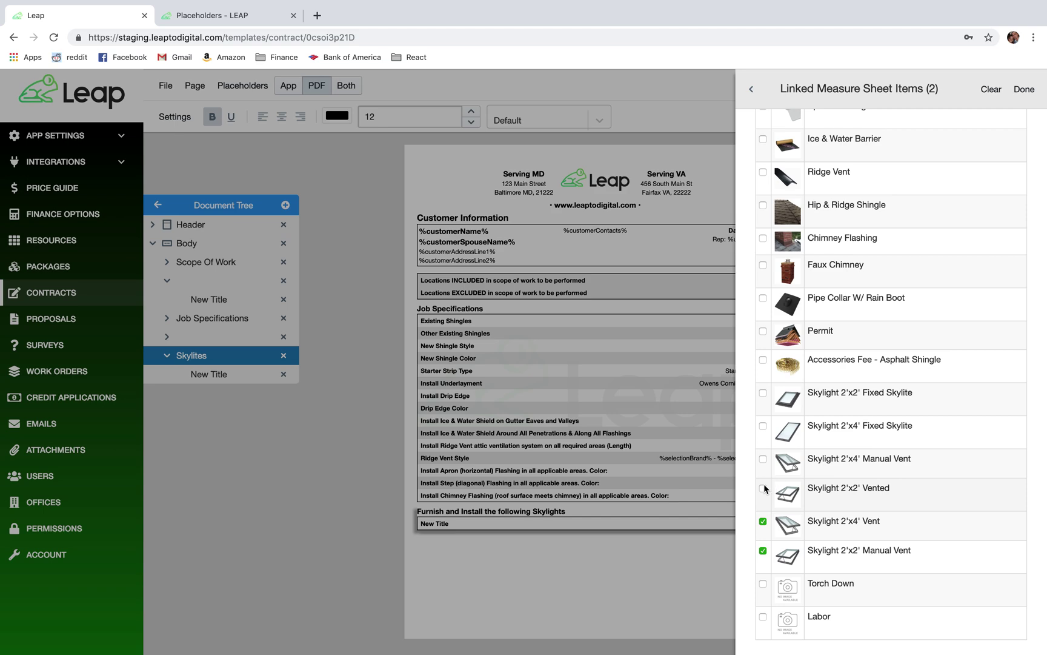
pyautogui.click(763, 489)
pyautogui.click(762, 460)
pyautogui.click(762, 426)
pyautogui.click(762, 393)
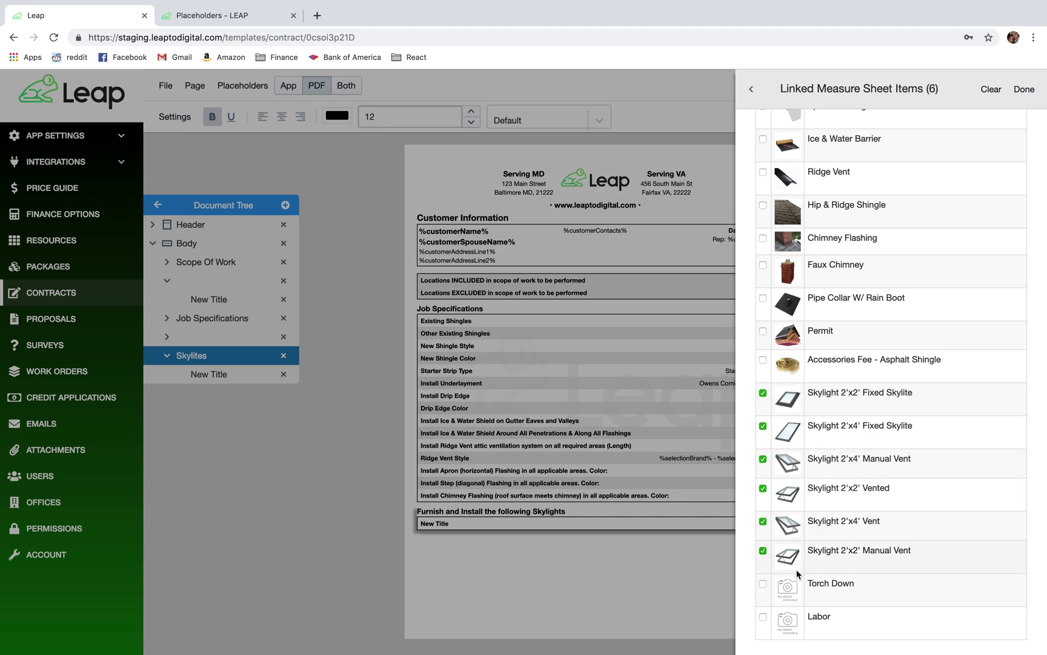
pyautogui.click(1024, 89)
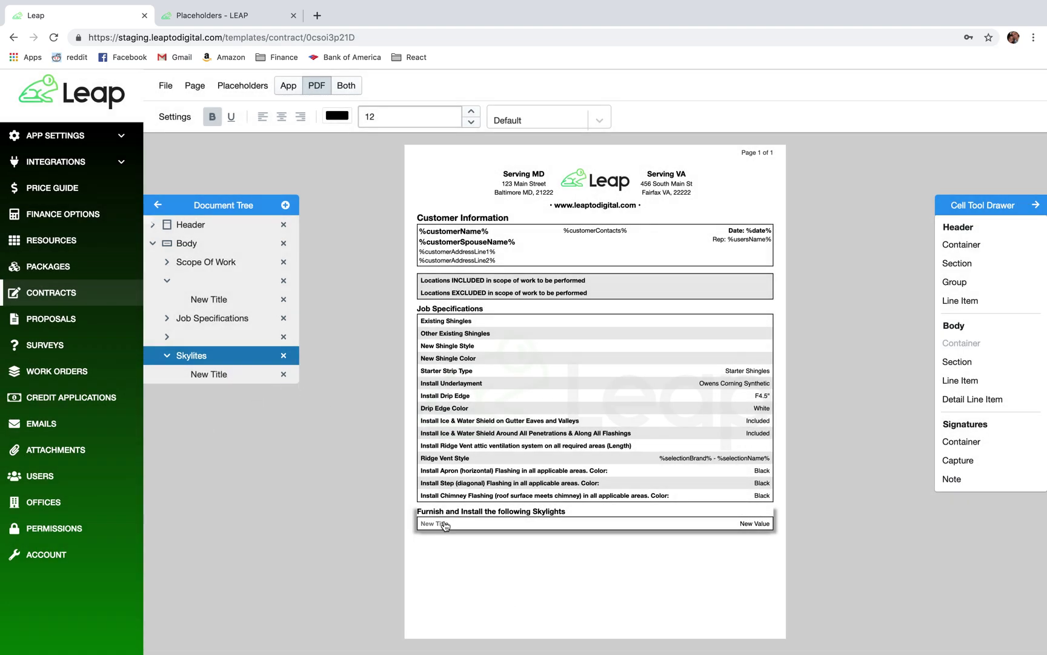
# Review the settings of the Ridge Vent Style line item.
pyautogui.click(453, 460)
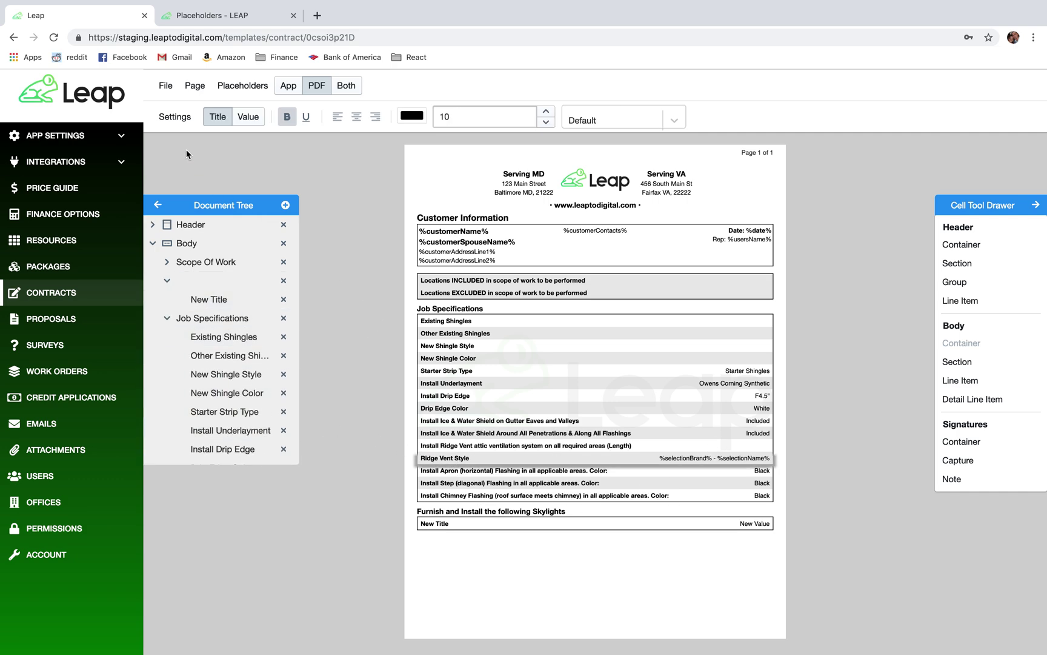
pyautogui.click(175, 117)
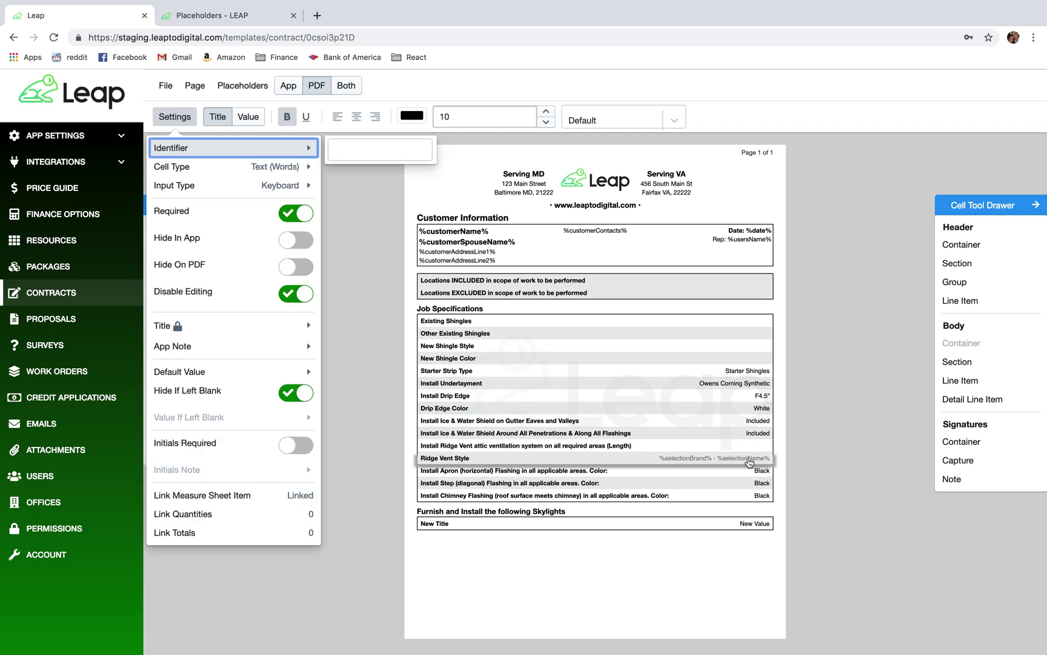
# Change the cell type of the new line item in the skylights section to Detail Image/Line Item.
pyautogui.click(513, 522)
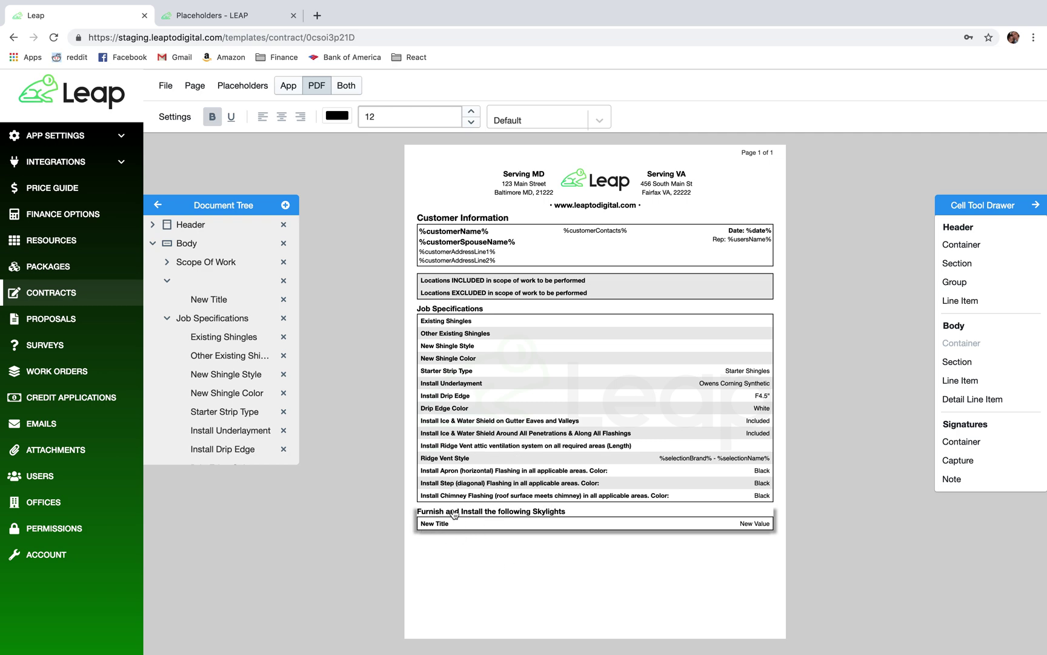
pyautogui.click(441, 529)
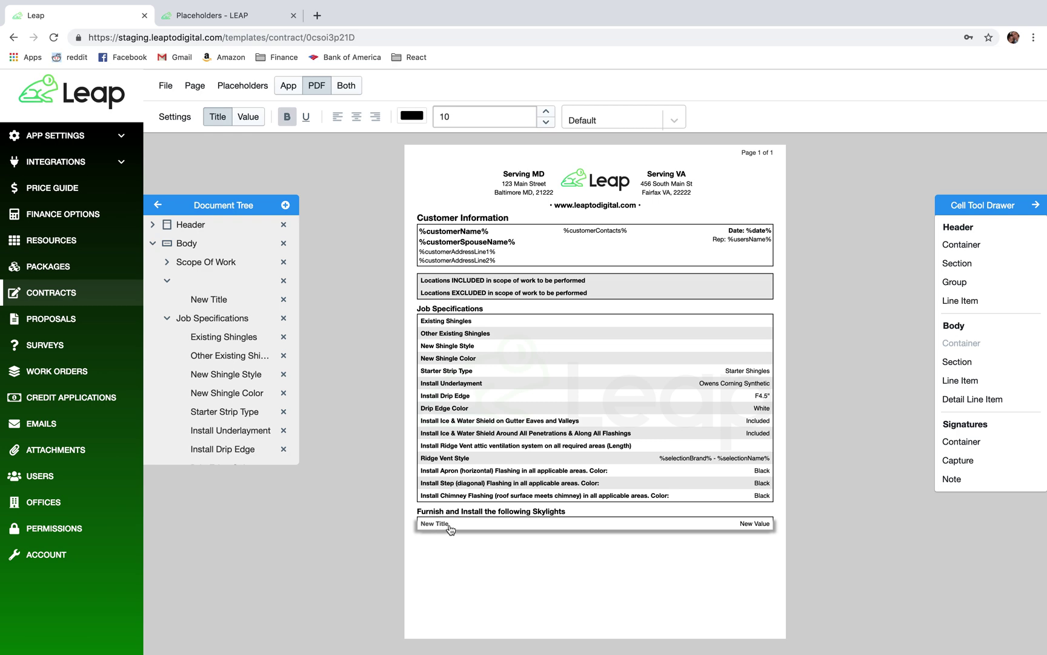
pyautogui.click(176, 117)
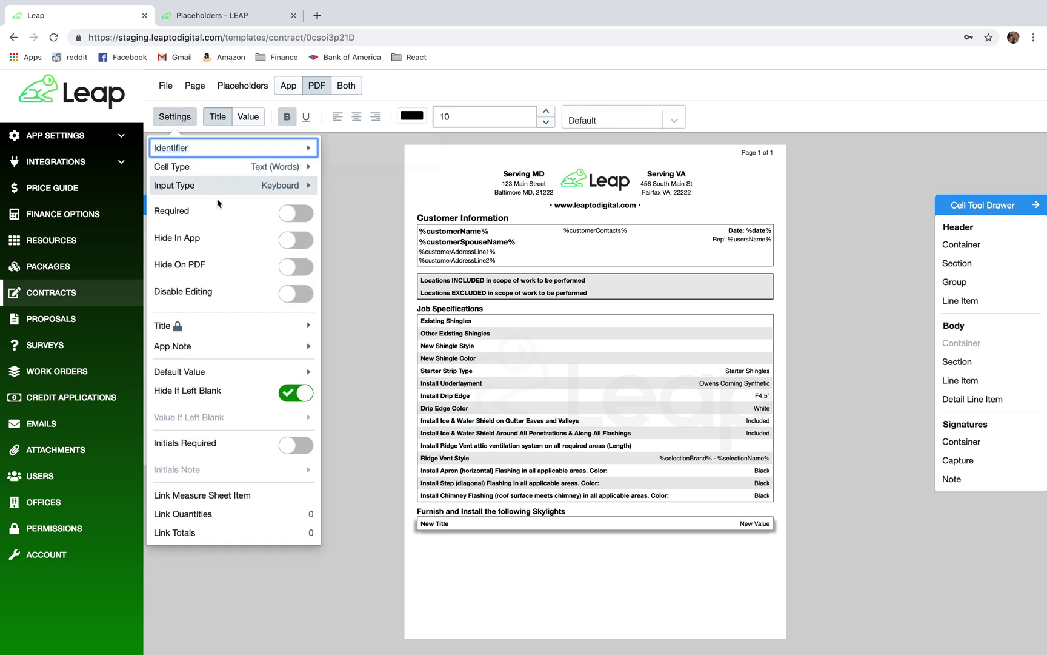
pyautogui.moveTo(281, 175)
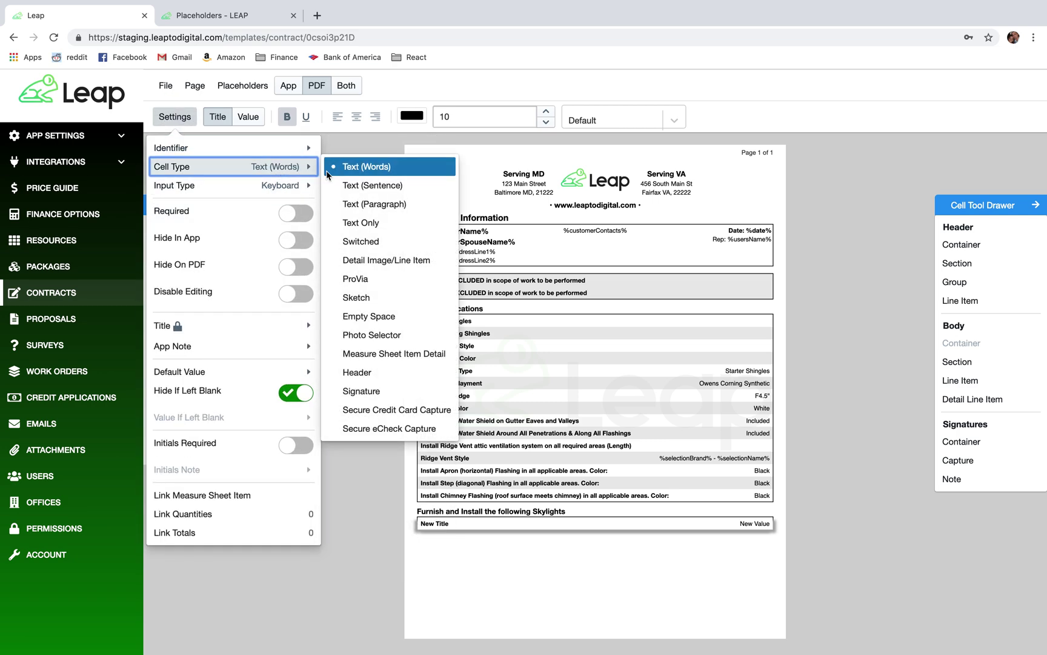
pyautogui.click(391, 262)
pyautogui.moveTo(269, 167)
pyautogui.click(377, 260)
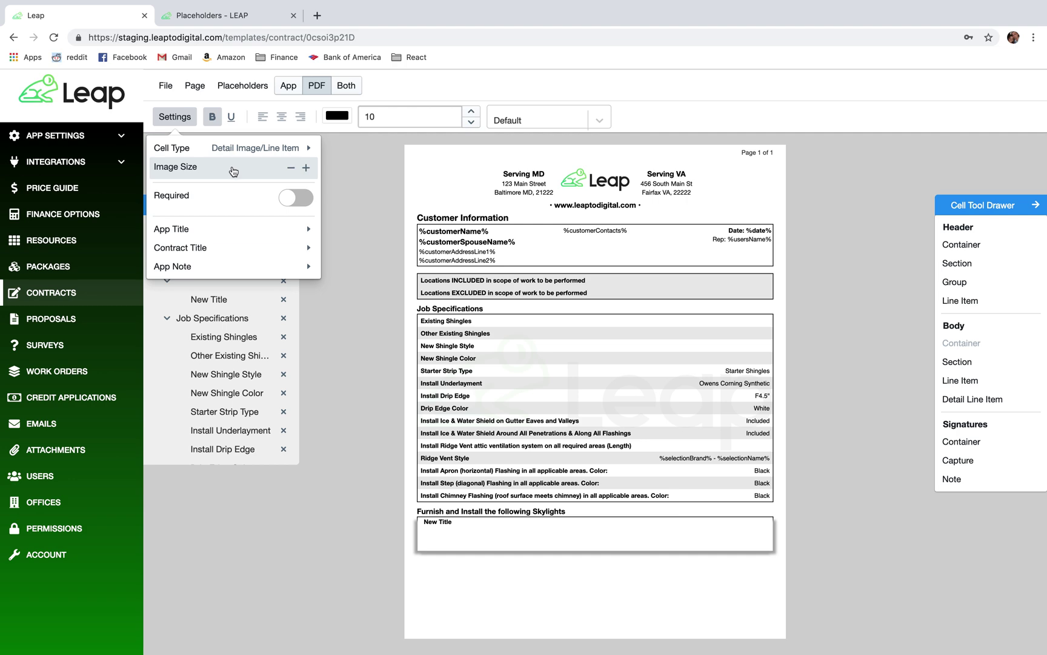
# Add a detail line item inside the skylights image cell and set its cell type to Image Picker.
pyautogui.click(310, 172)
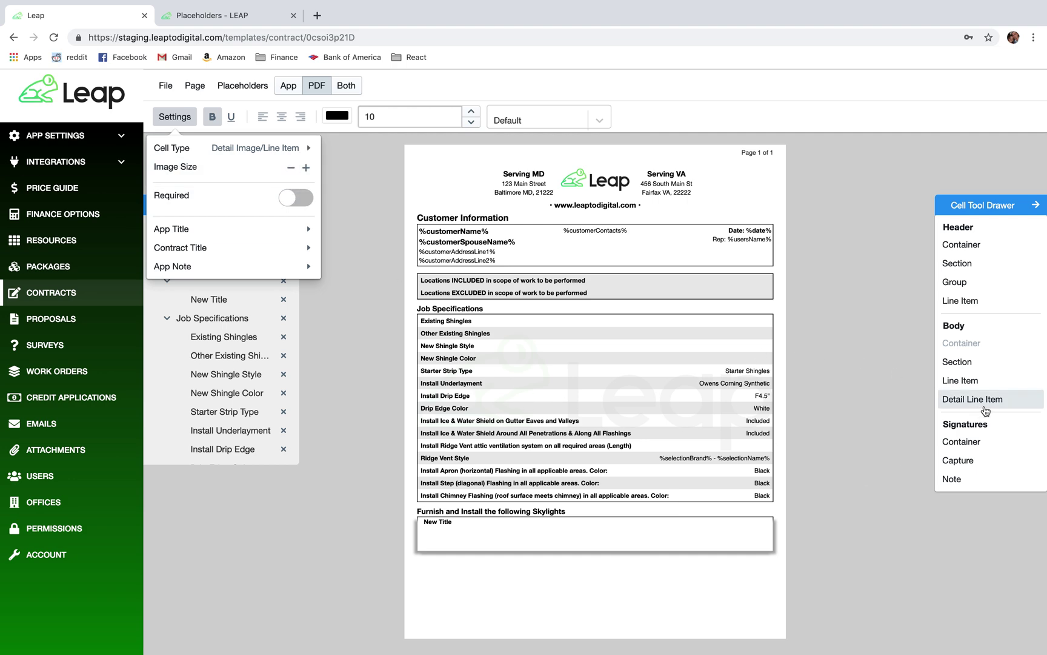
pyautogui.moveTo(986, 400); pyautogui.dragTo(545, 526)
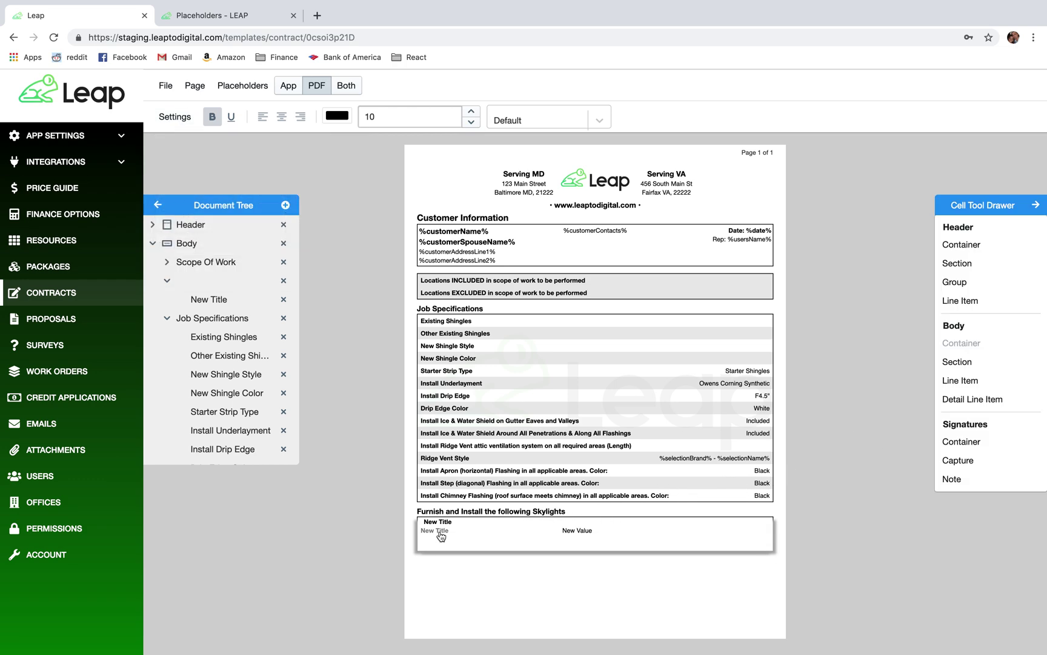
pyautogui.click(441, 534)
pyautogui.click(170, 121)
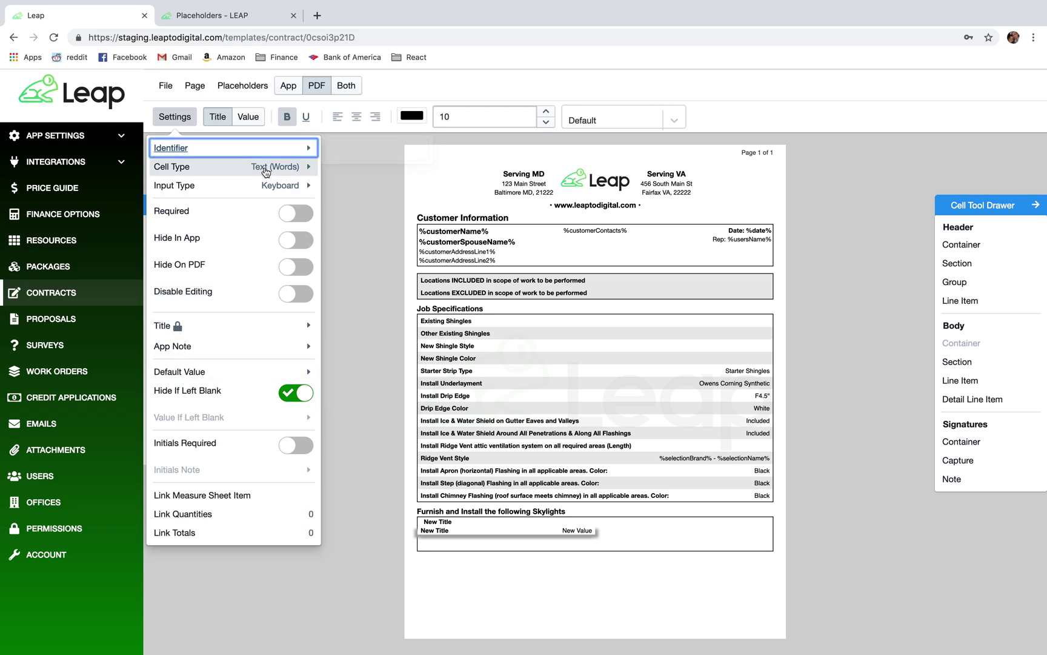
pyautogui.moveTo(266, 172)
pyautogui.click(375, 277)
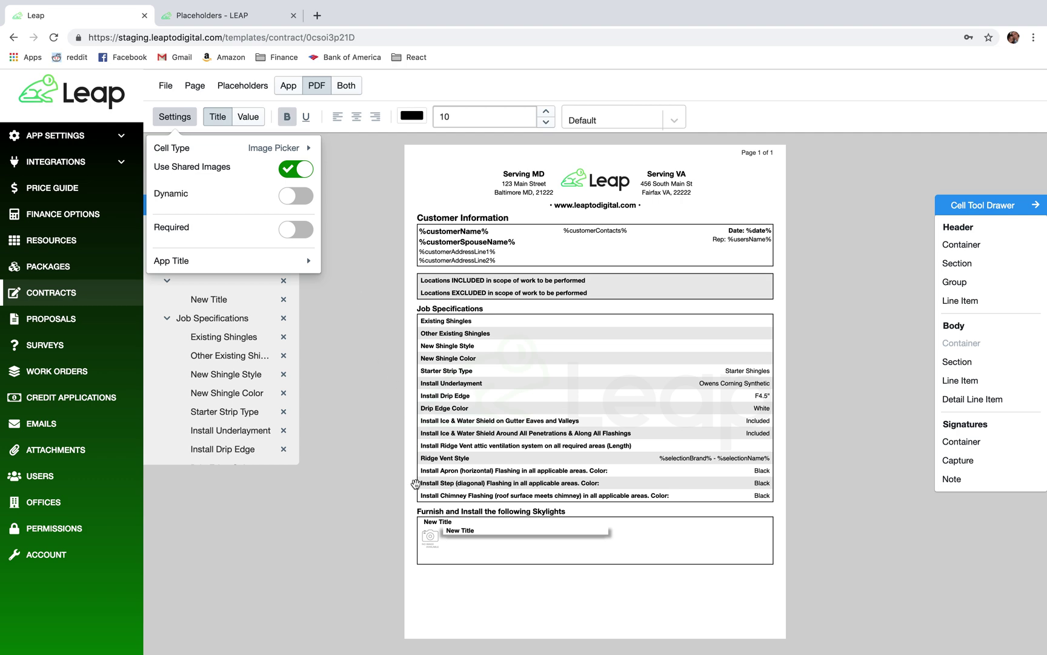
# Increase the image size of the detail image cell in the skylights section by several increments.
pyautogui.click(175, 118)
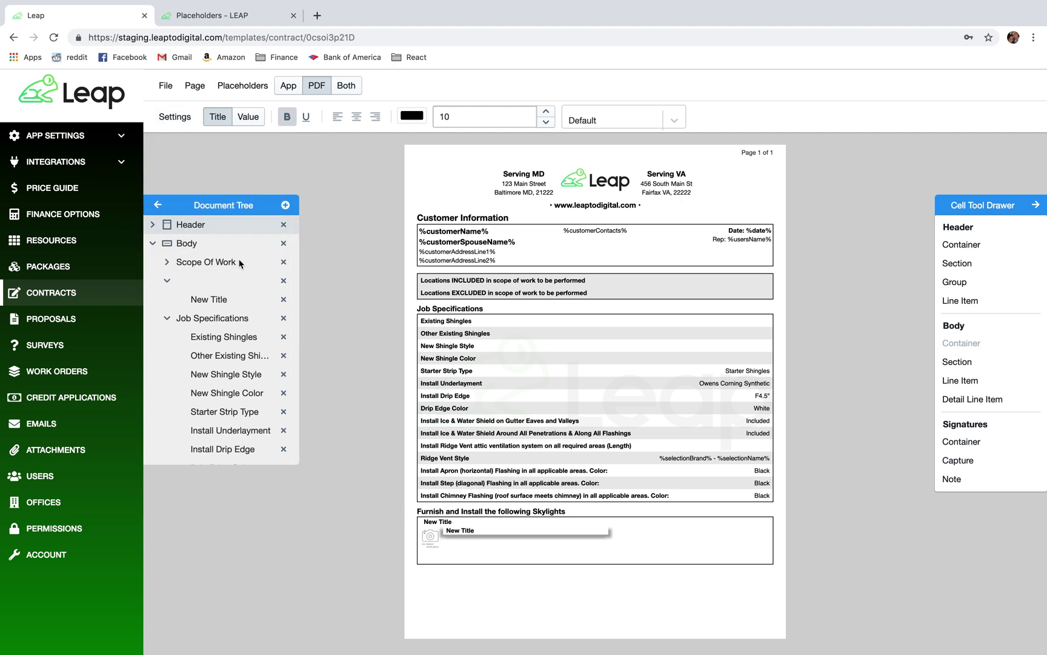
pyautogui.click(426, 525)
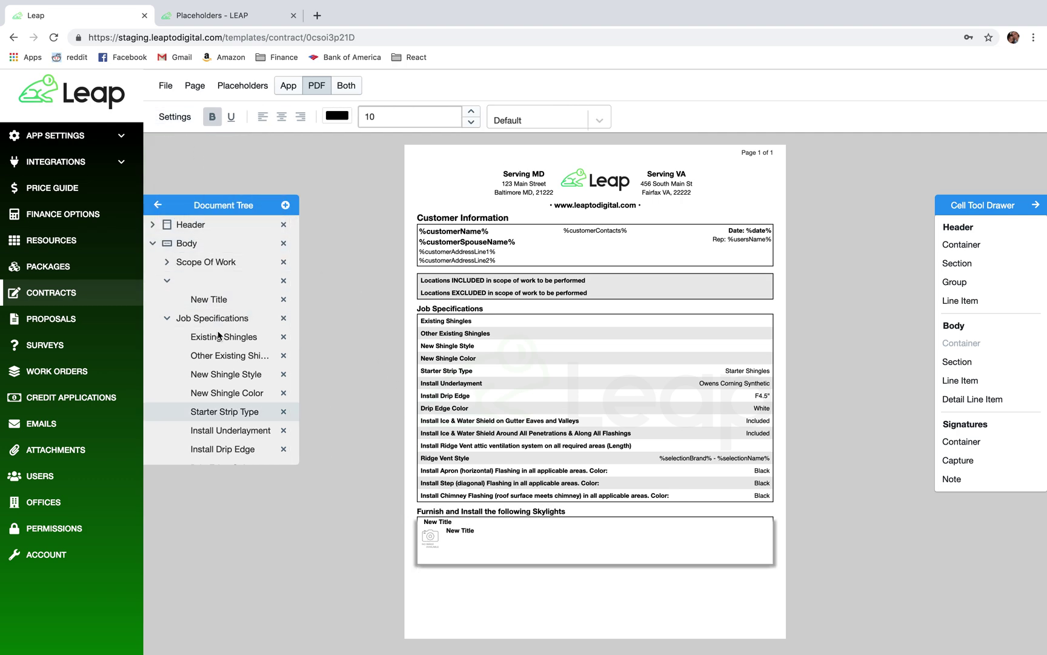
pyautogui.click(172, 117)
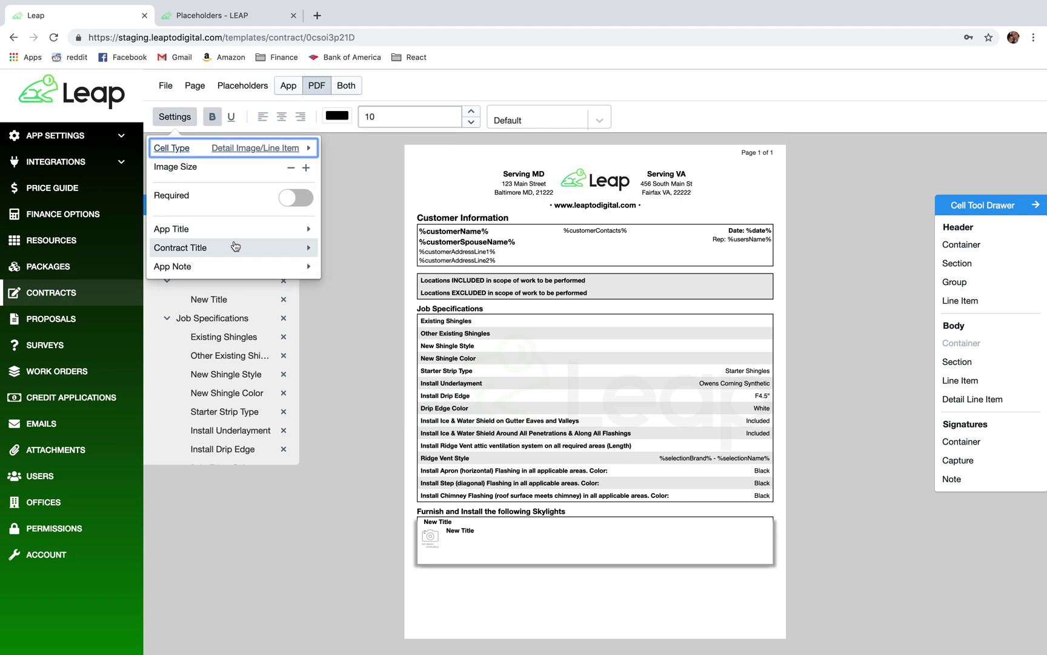
pyautogui.click(307, 169)
pyautogui.click(307, 169)
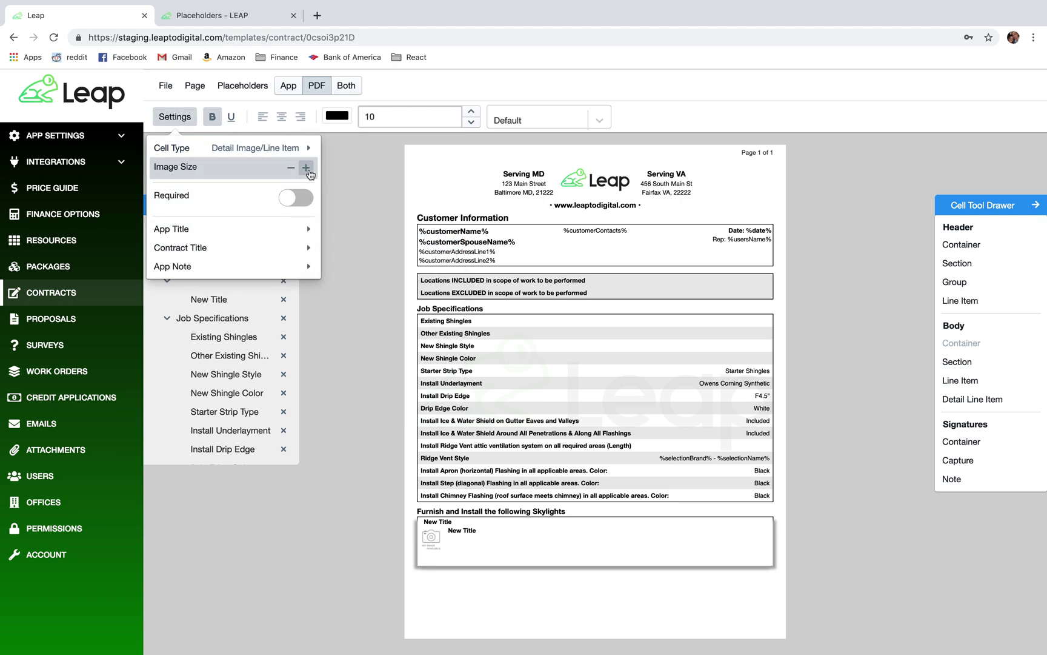
pyautogui.click(307, 169)
pyautogui.click(306, 169)
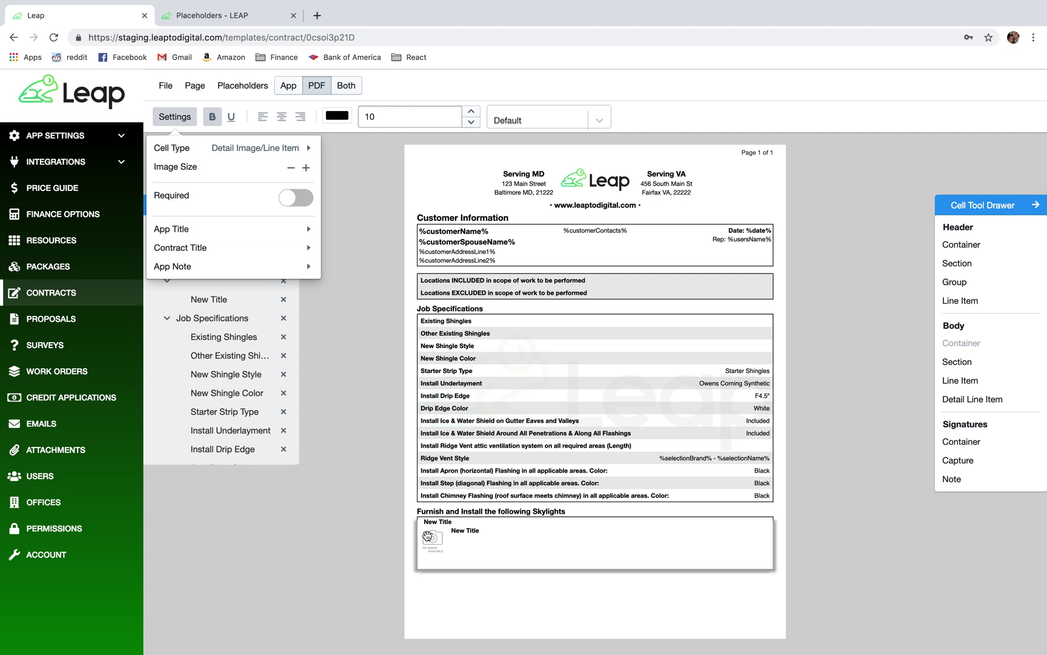
# Clear the "New Title" heading of the detail image cell in the skylights section.
pyautogui.click(436, 523)
pyautogui.doubleClick(437, 523)
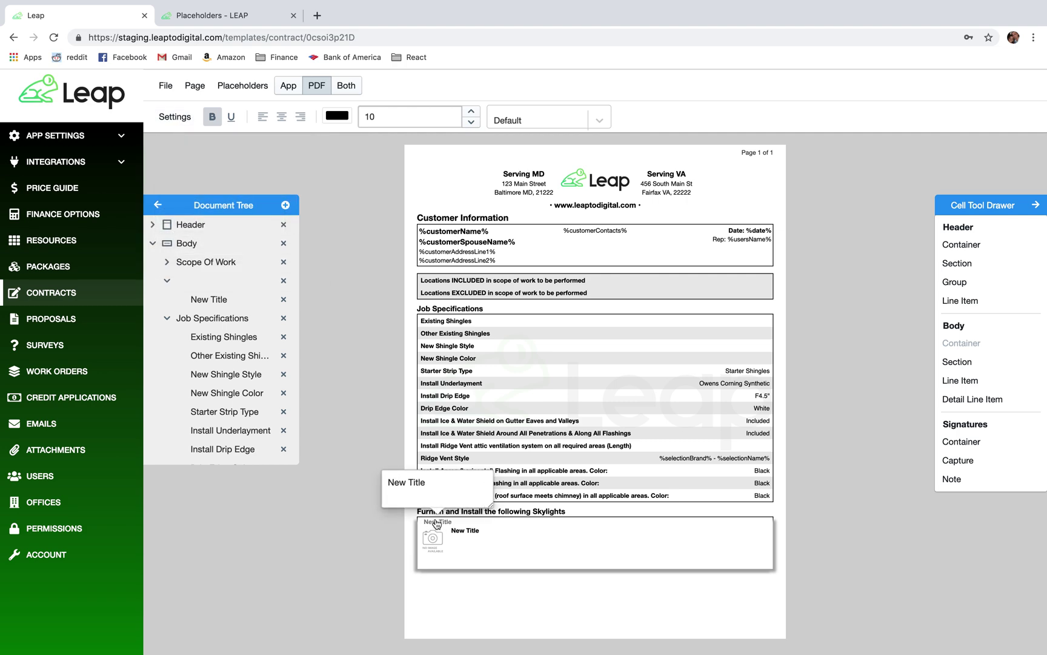
pyautogui.click(453, 483)
pyautogui.press('BackSpace')
pyautogui.press('BackSpace')
pyautogui.press('BackSpace')
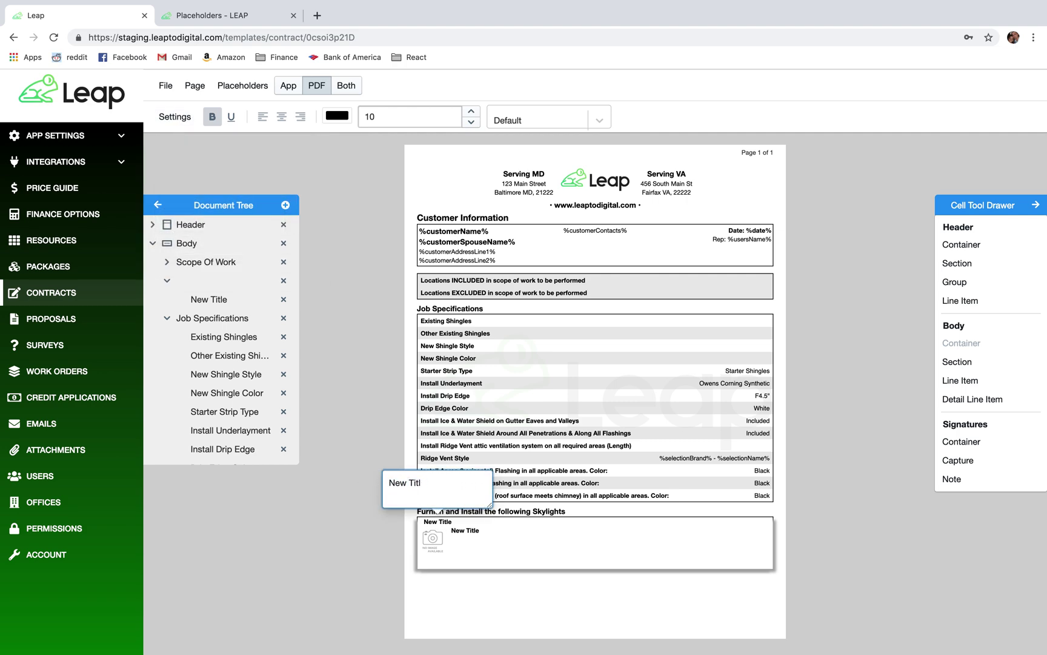
pyautogui.click(369, 440)
# Compare the skylight entry in the sample contract with the skylight item names in the Roofing price guide.
pyautogui.click(467, 528)
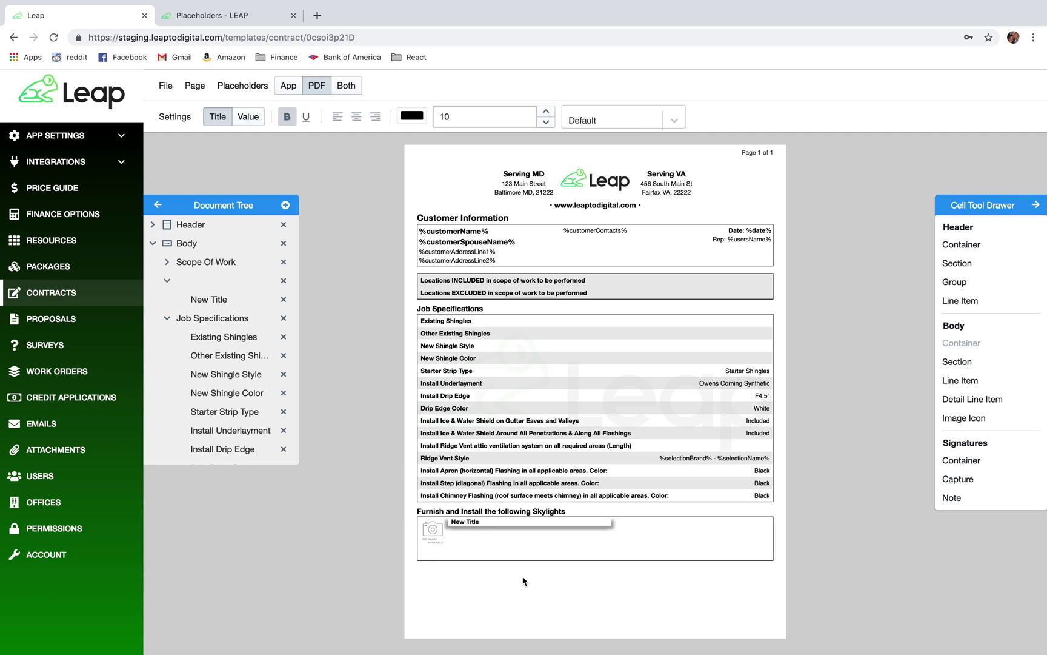
pyautogui.hotkey('ctrl', 'Left')
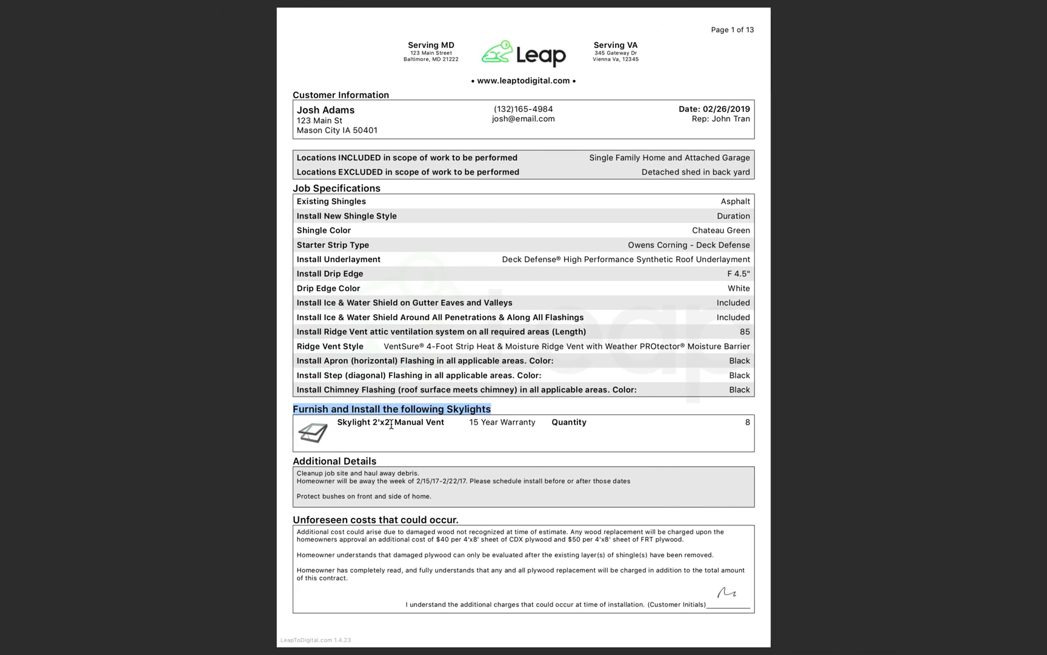
pyautogui.hotkey('ctrl', 'Right')
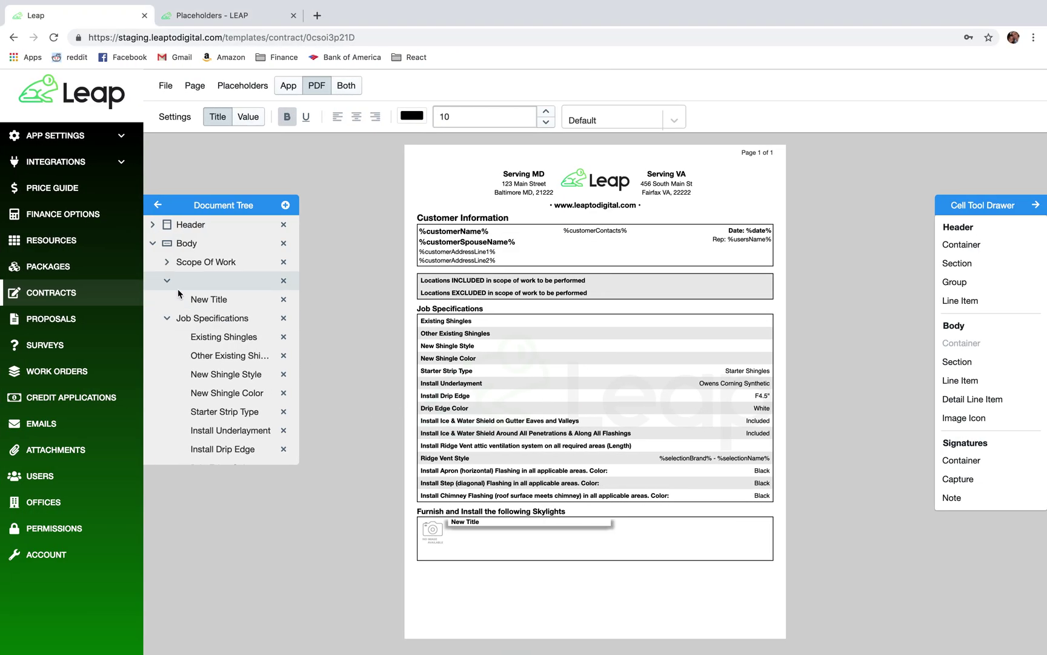
pyautogui.click(97, 188)
pyautogui.scroll(-5, 533, 423)
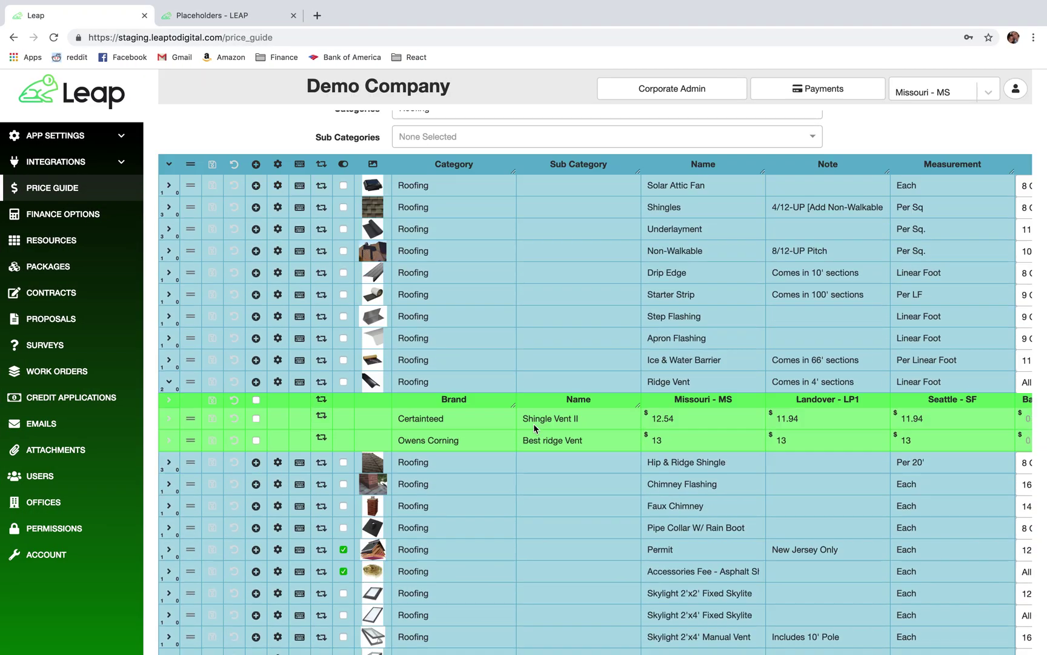
pyautogui.click(689, 410)
pyautogui.moveTo(680, 423); pyautogui.dragTo(717, 425)
pyautogui.moveTo(647, 445); pyautogui.dragTo(726, 443)
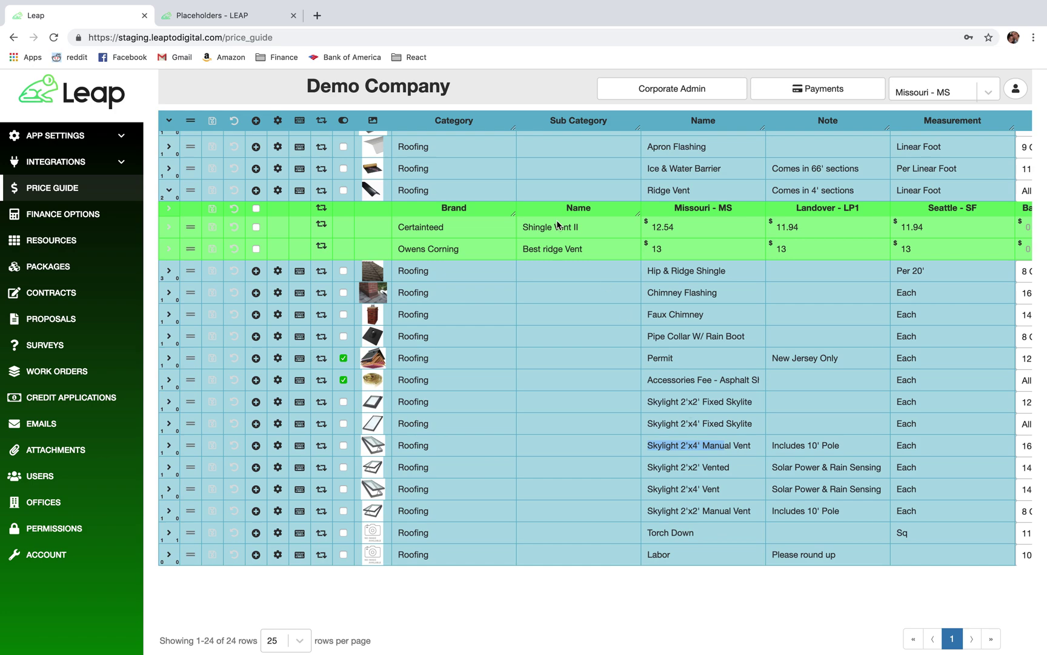
# Copy the %name% placeholder from the Measure Sheet Items list in the placeholders documentation.
pyautogui.click(234, 14)
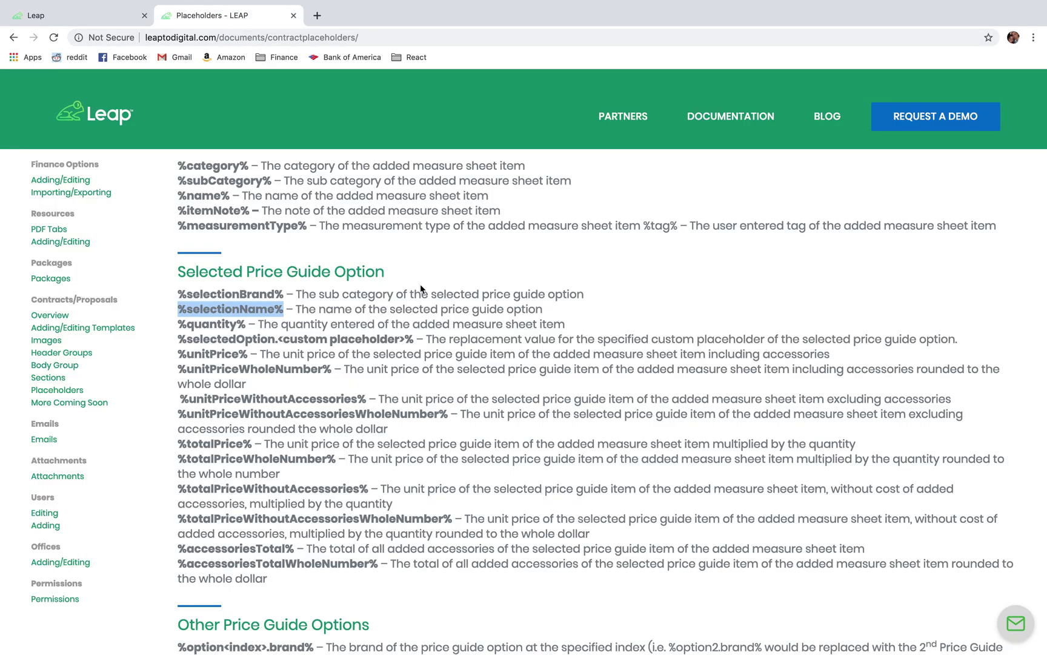
pyautogui.scroll(-2, 415, 377)
pyautogui.scroll(5, 416, 374)
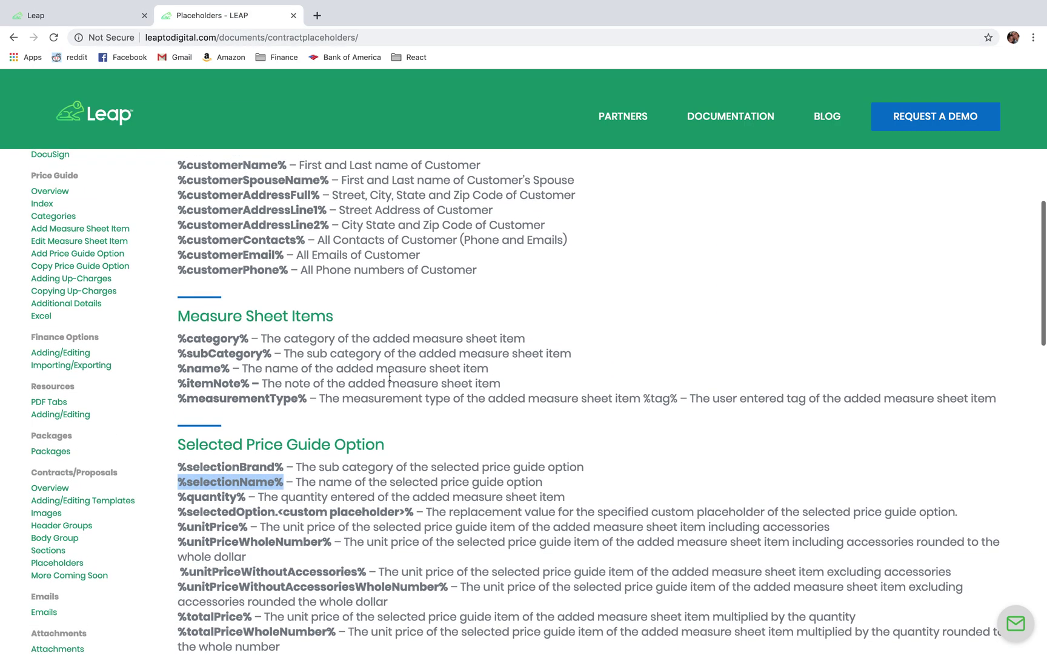
pyautogui.click(91, 15)
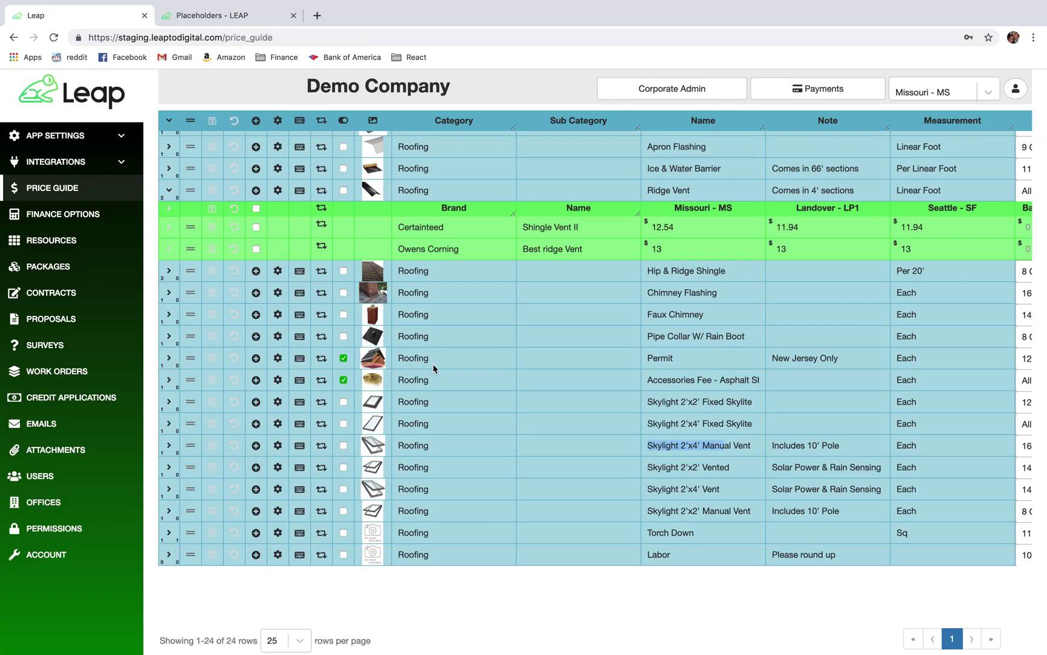
pyautogui.click(246, 18)
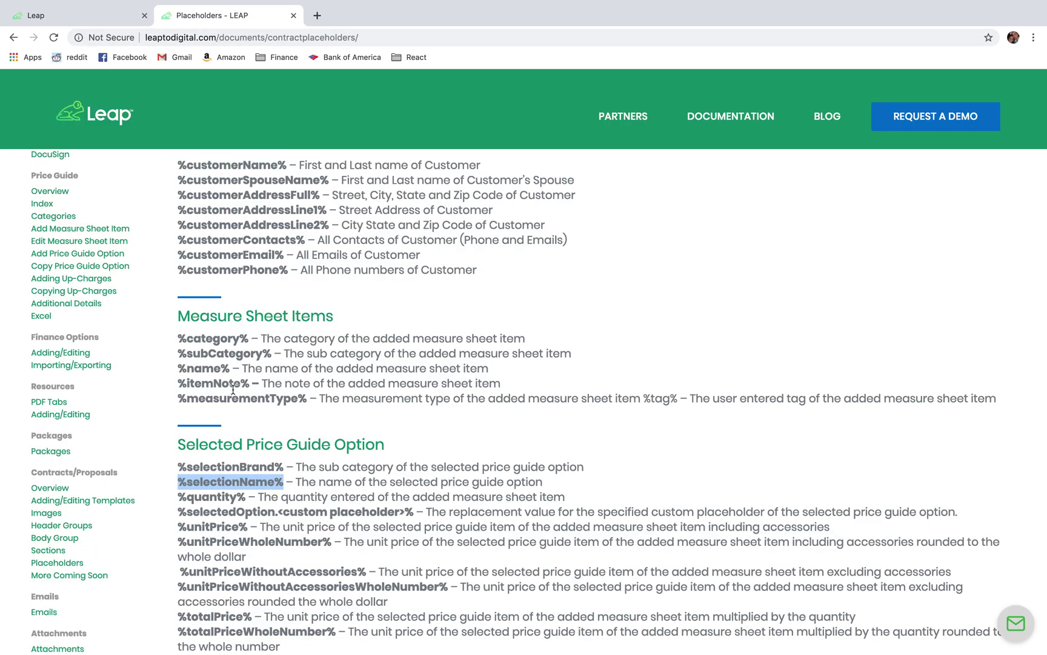
pyautogui.moveTo(180, 367); pyautogui.dragTo(231, 368)
pyautogui.press('super+c')
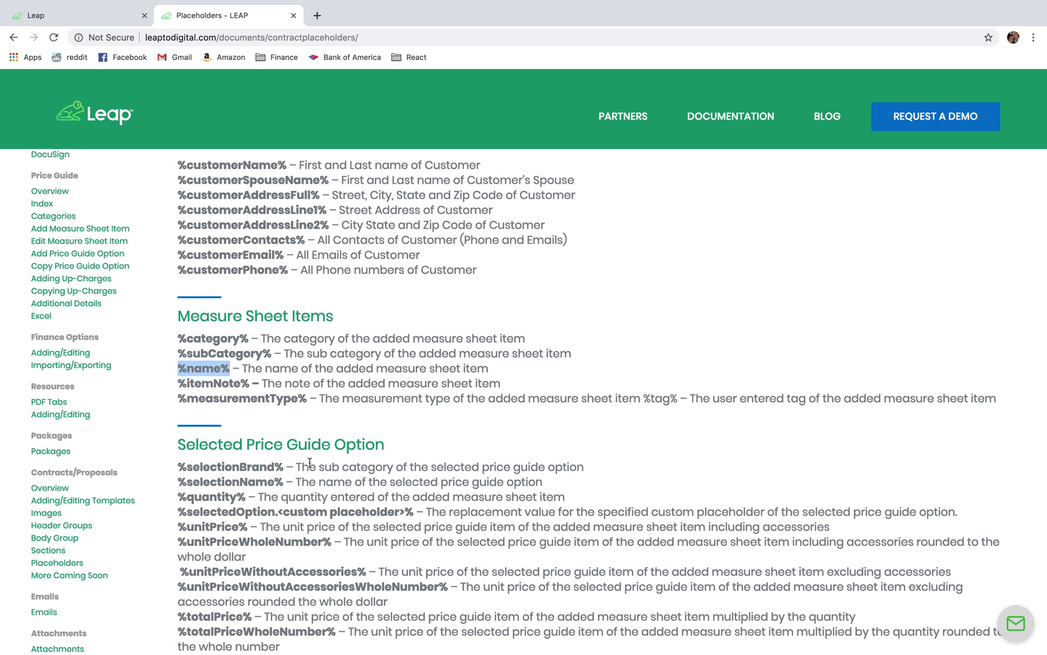
# Return to the contract template and replace the title of the skylights detail line item with %name%.
pyautogui.click(97, 15)
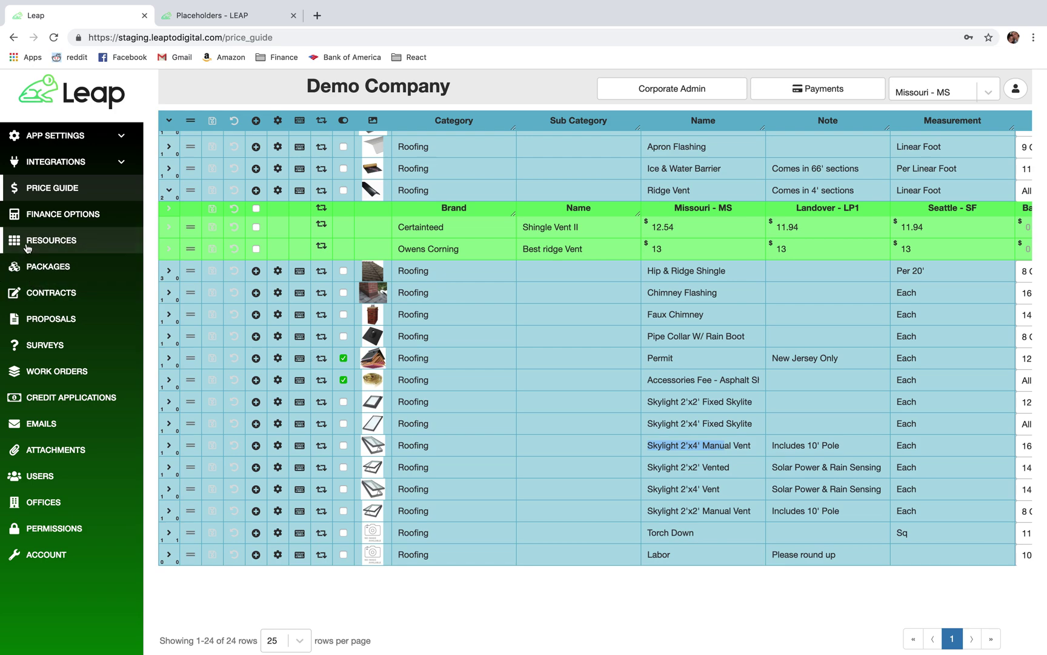
pyautogui.click(58, 299)
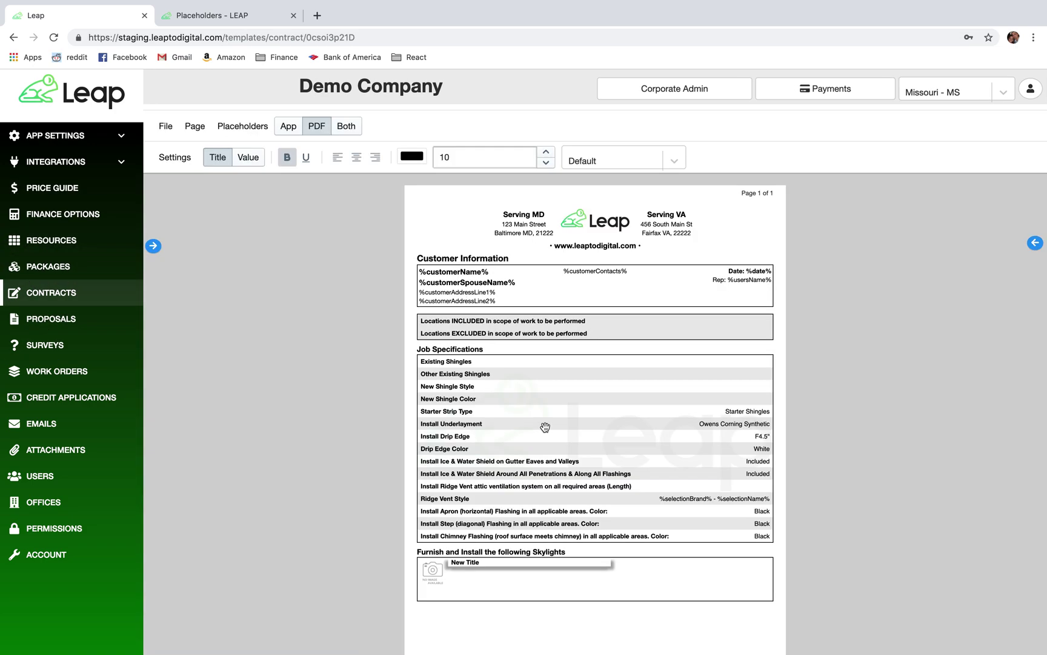
pyautogui.click(464, 563)
pyautogui.click(477, 529)
pyautogui.click(409, 521)
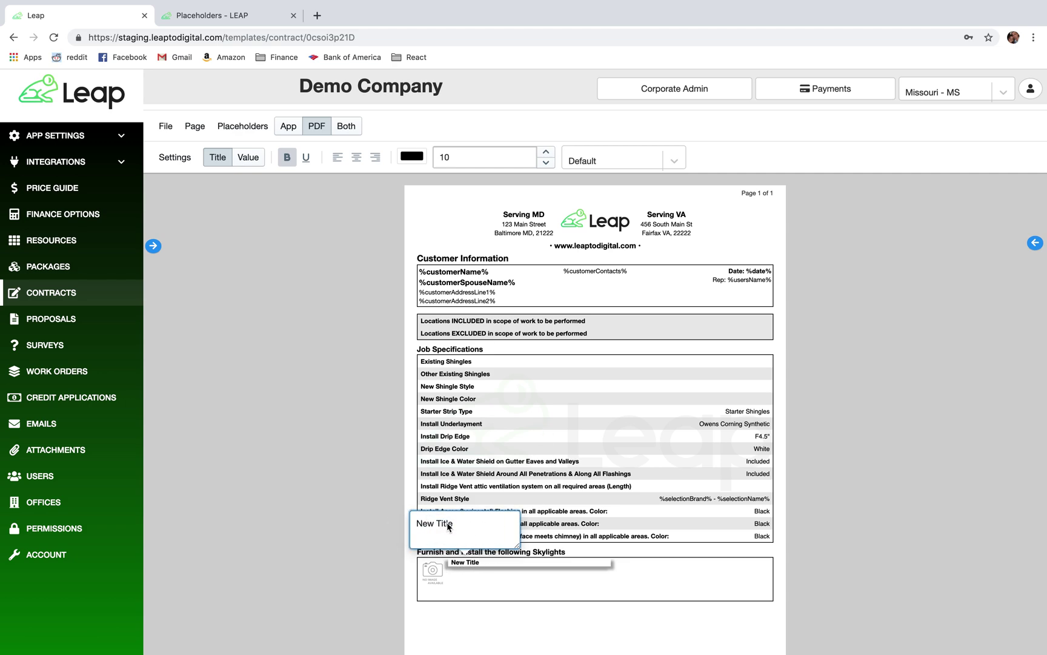
pyautogui.moveTo(466, 525); pyautogui.dragTo(420, 523)
pyautogui.press('super+v')
pyautogui.click(341, 541)
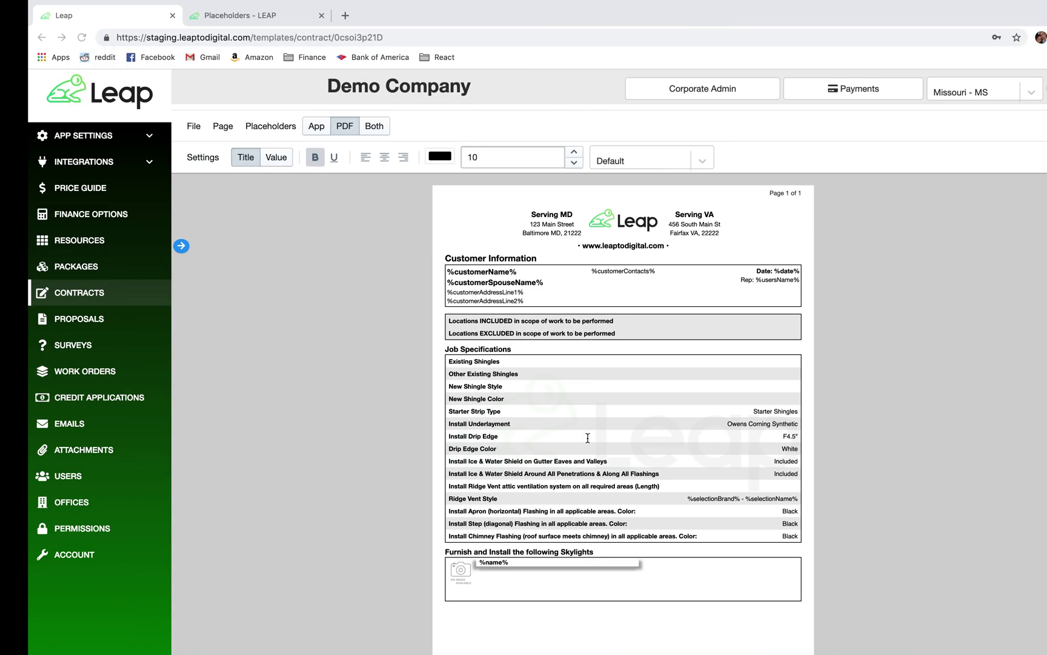
# Examine the Roofing skylight items in the price guide and expand the options of Skylight 2'x2' Fixed Skylite.
pyautogui.click(52, 188)
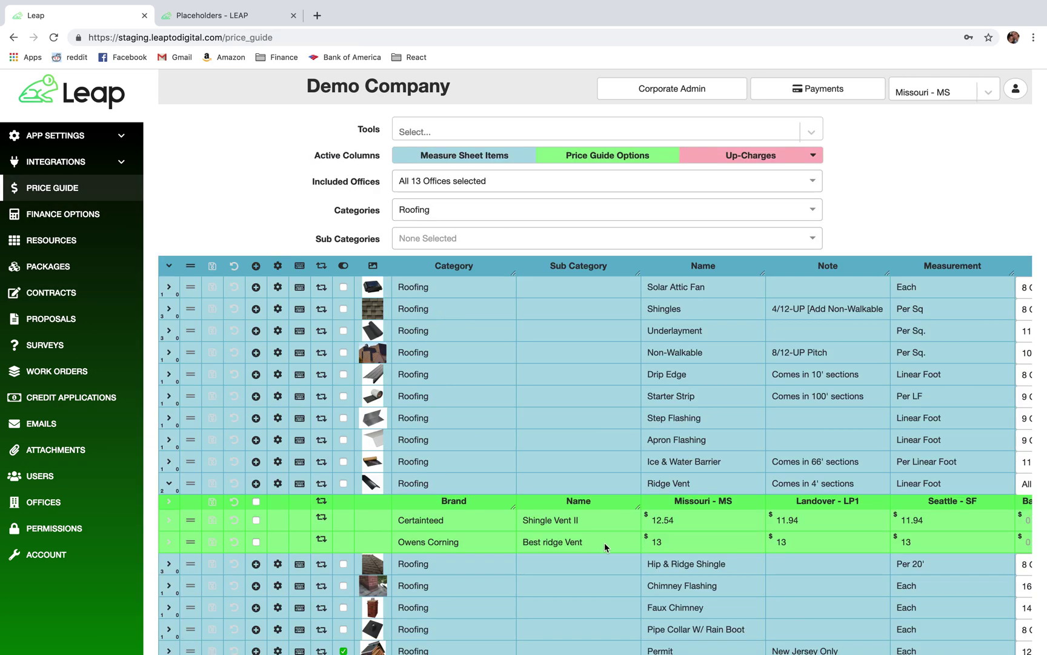
pyautogui.scroll(-5, 693, 558)
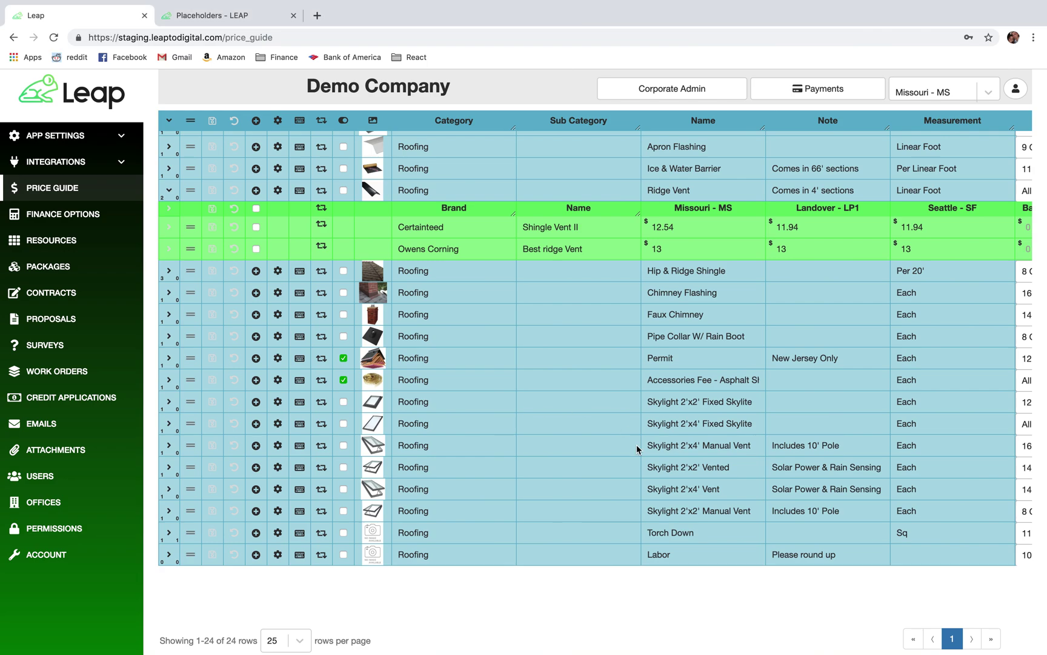
pyautogui.hscroll(5, 636, 444)
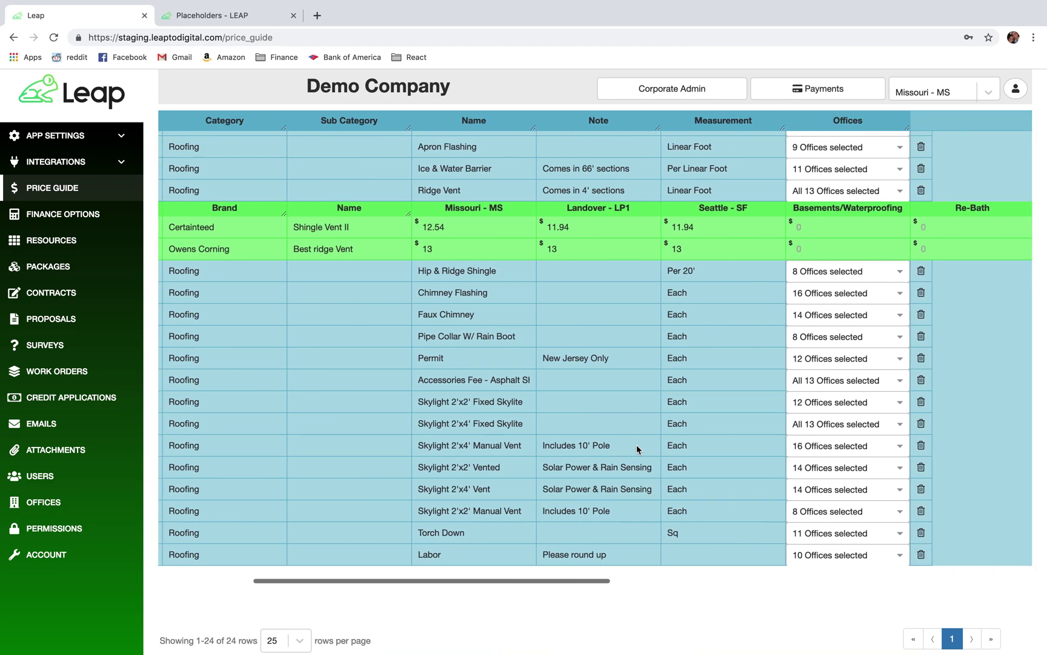
pyautogui.hscroll(-3, 636, 447)
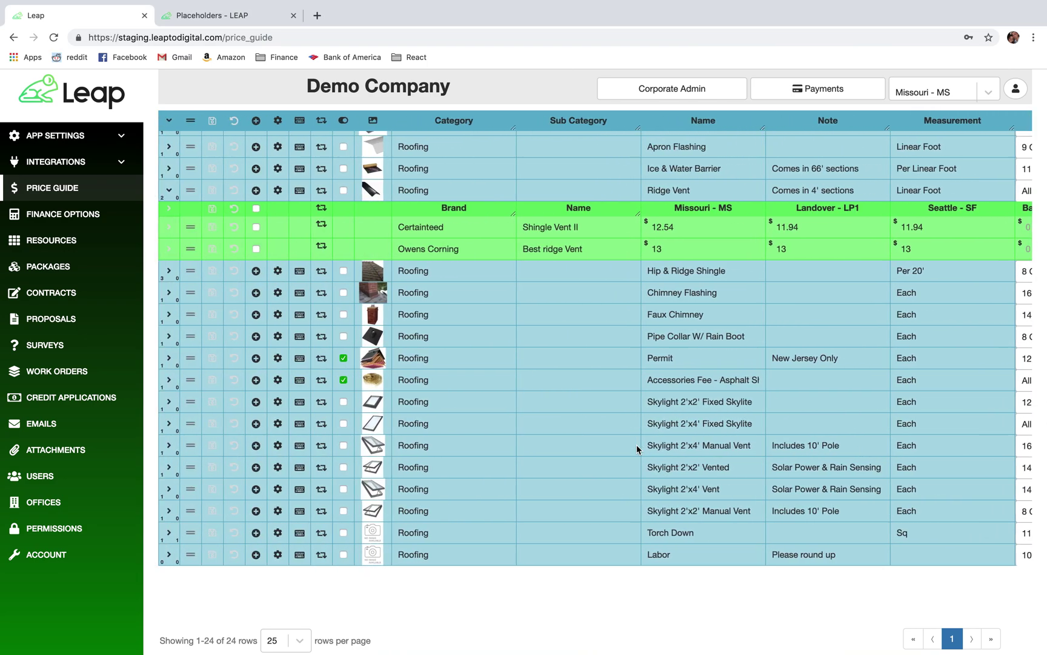
pyautogui.click(169, 403)
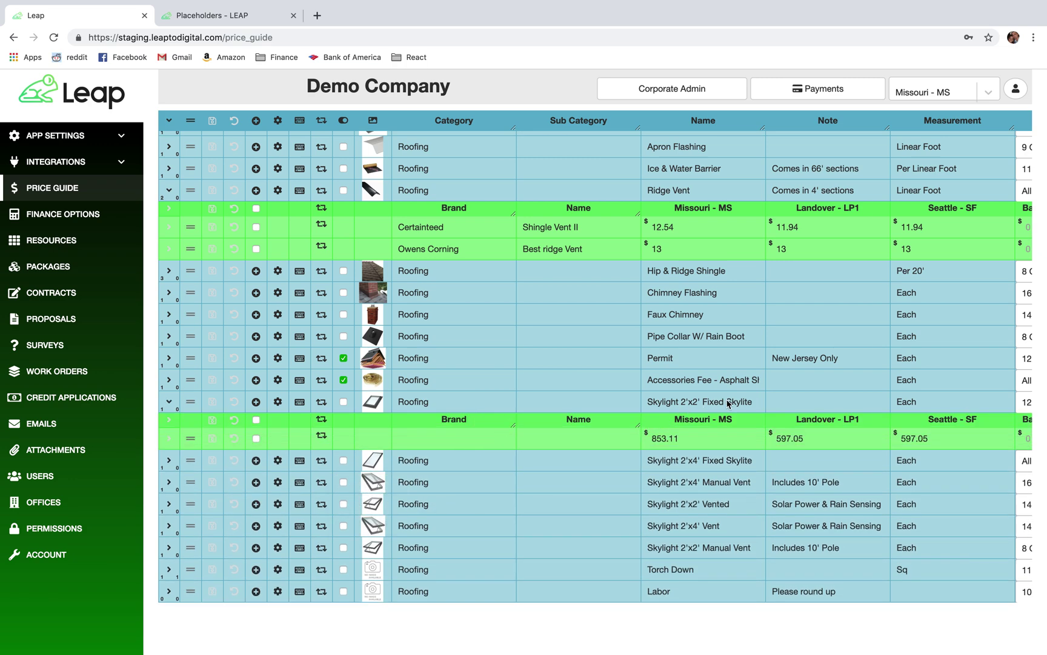
# Collapse the options of Skylight 2'x2' Fixed Skylite and review the Measure Sheet Items placeholders in the placeholders documentation.
pyautogui.hscroll(3, 783, 428)
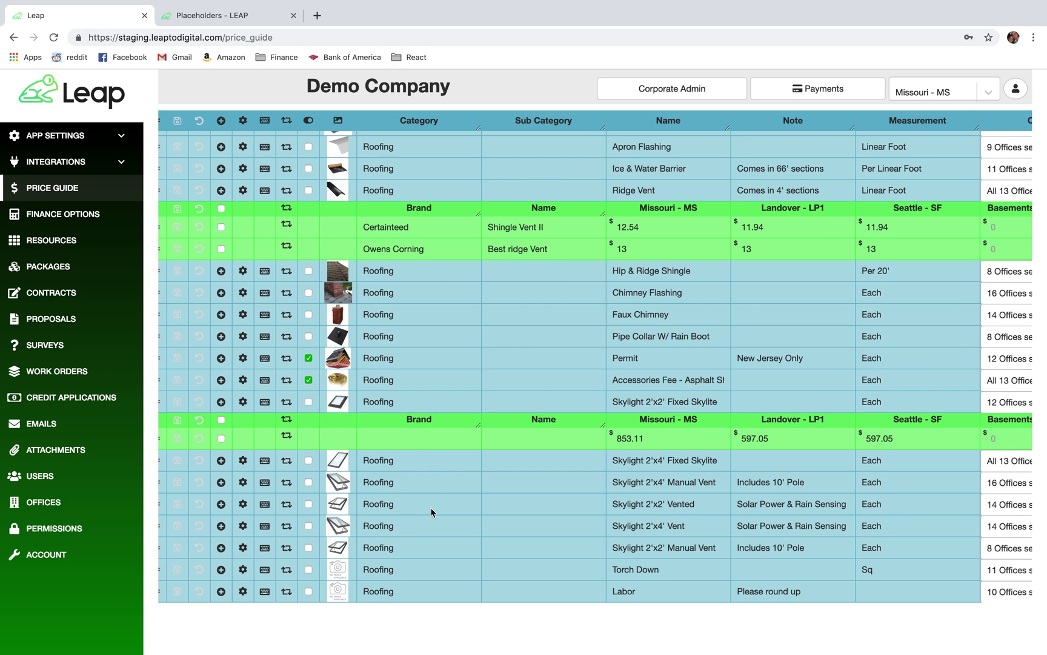
pyautogui.hscroll(-3, 432, 512)
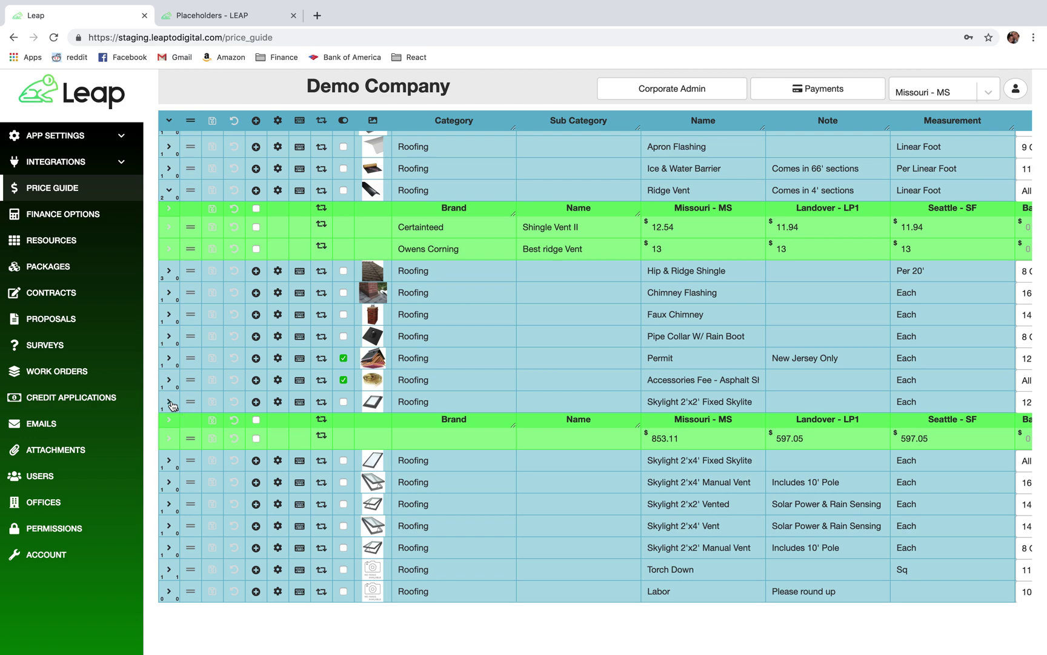
pyautogui.click(170, 402)
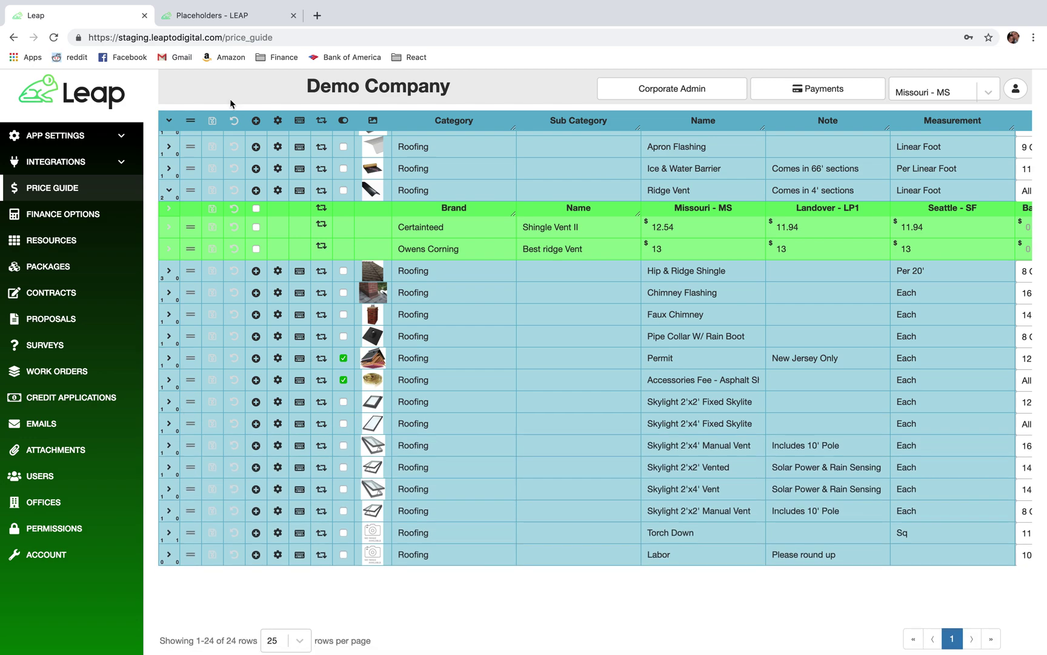
pyautogui.click(233, 15)
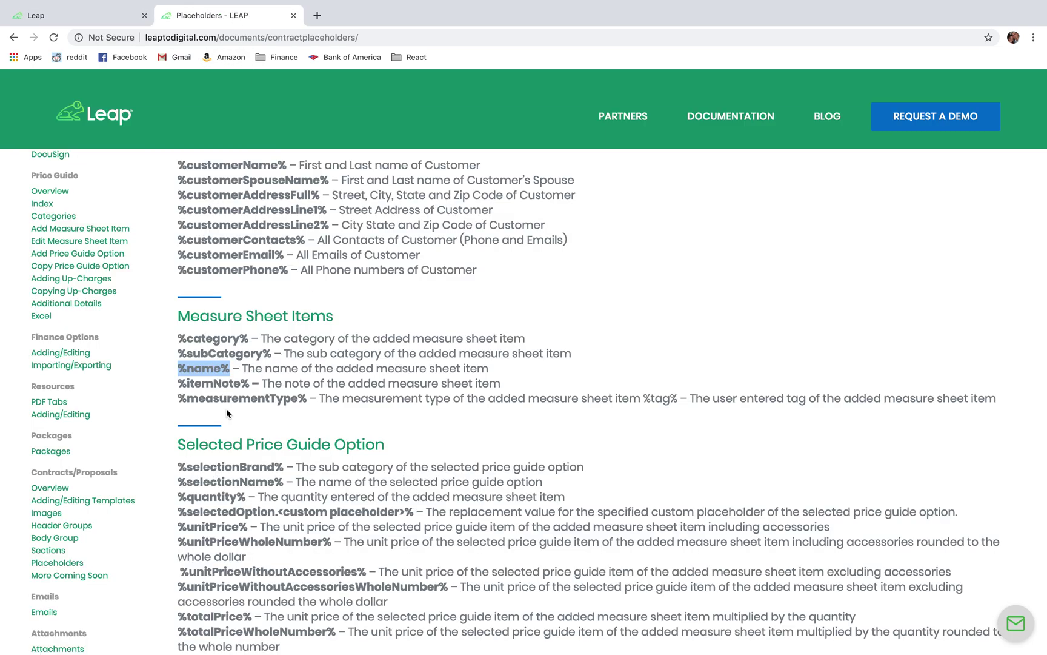
pyautogui.click(91, 15)
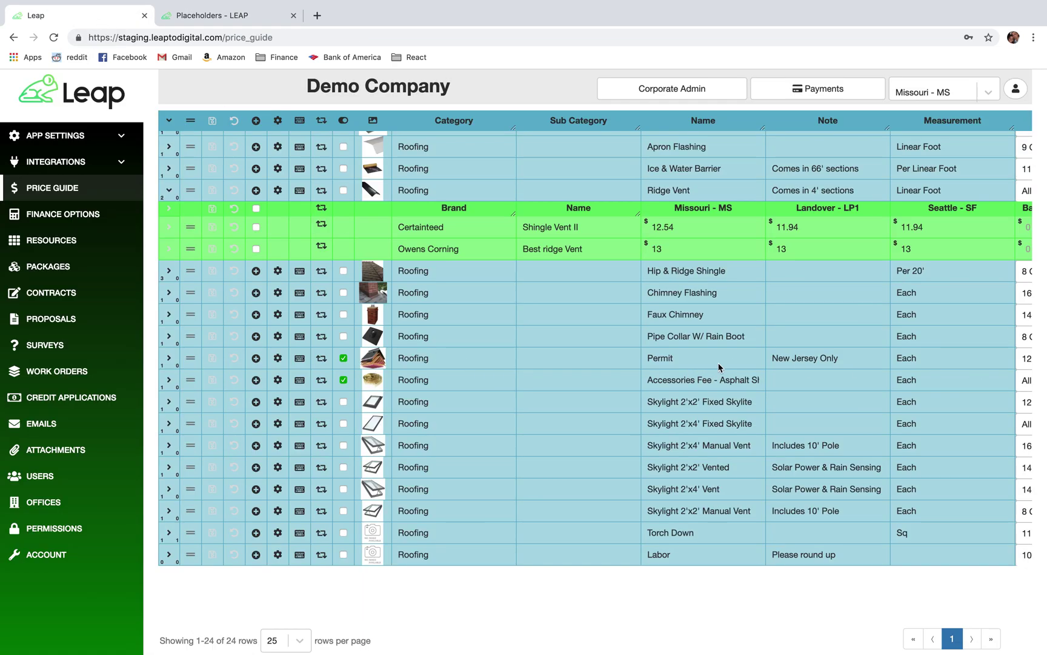
pyautogui.hscroll(3, 812, 382)
pyautogui.hscroll(-3, 812, 382)
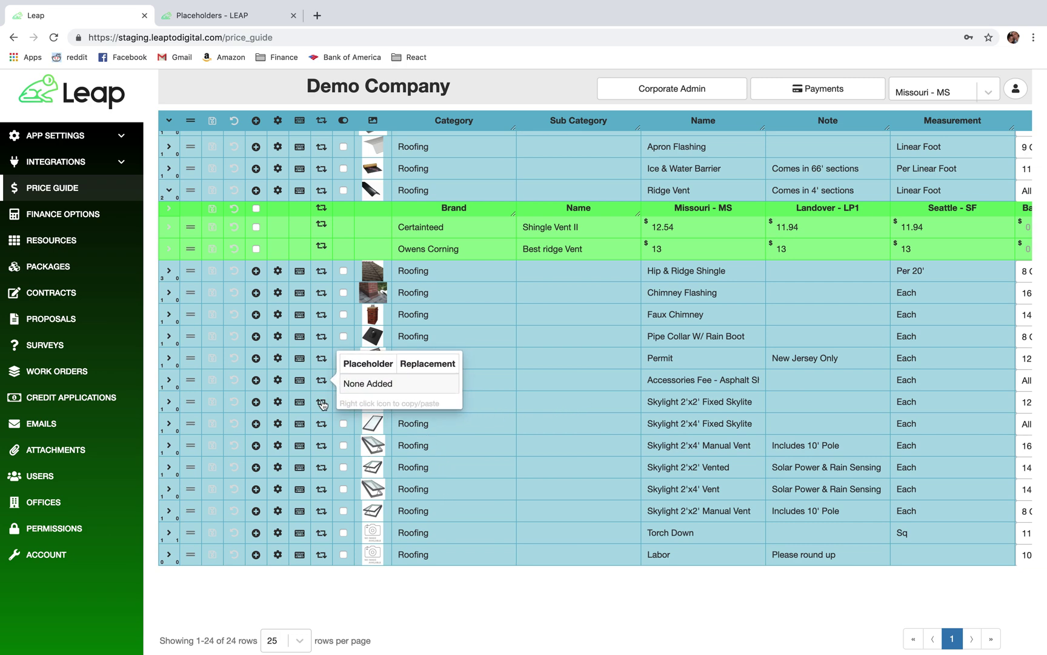
pyautogui.moveTo(323, 405)
pyautogui.click(322, 382)
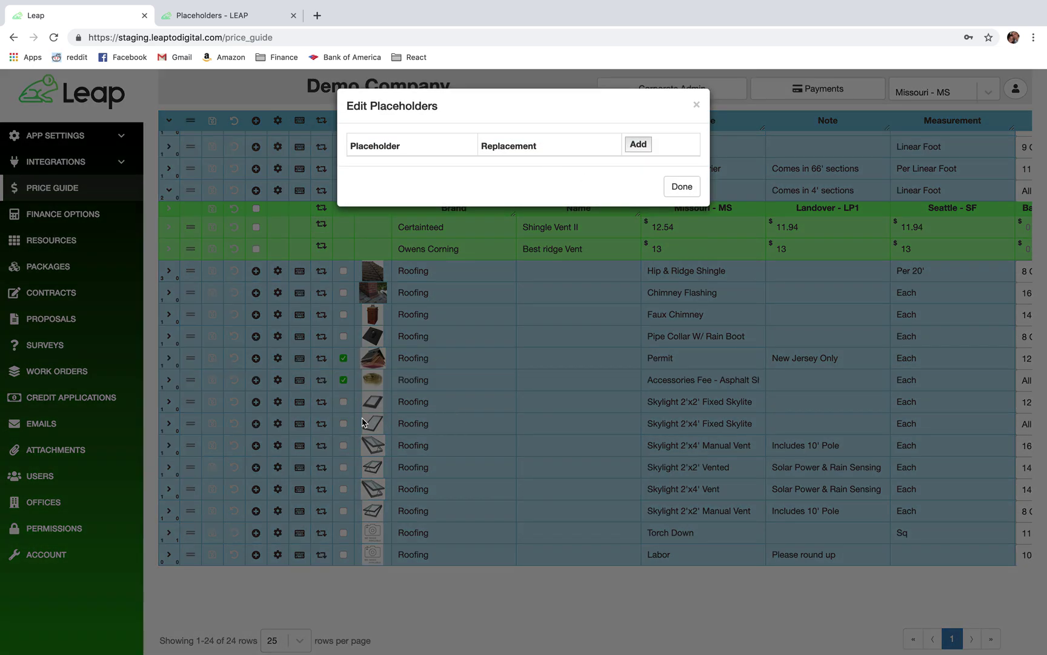
pyautogui.click(697, 105)
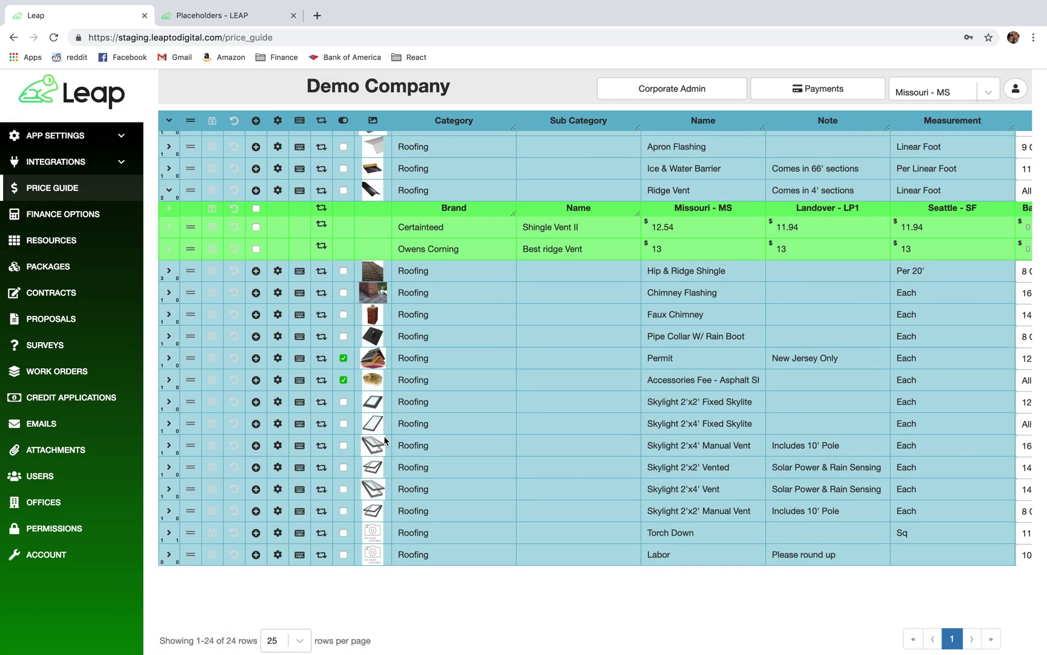
# Add a %warranty% placeholder with the replacement 10 Year Warranty to the Skylight 2'x2' Fixed Skylite item.
pyautogui.click(322, 403)
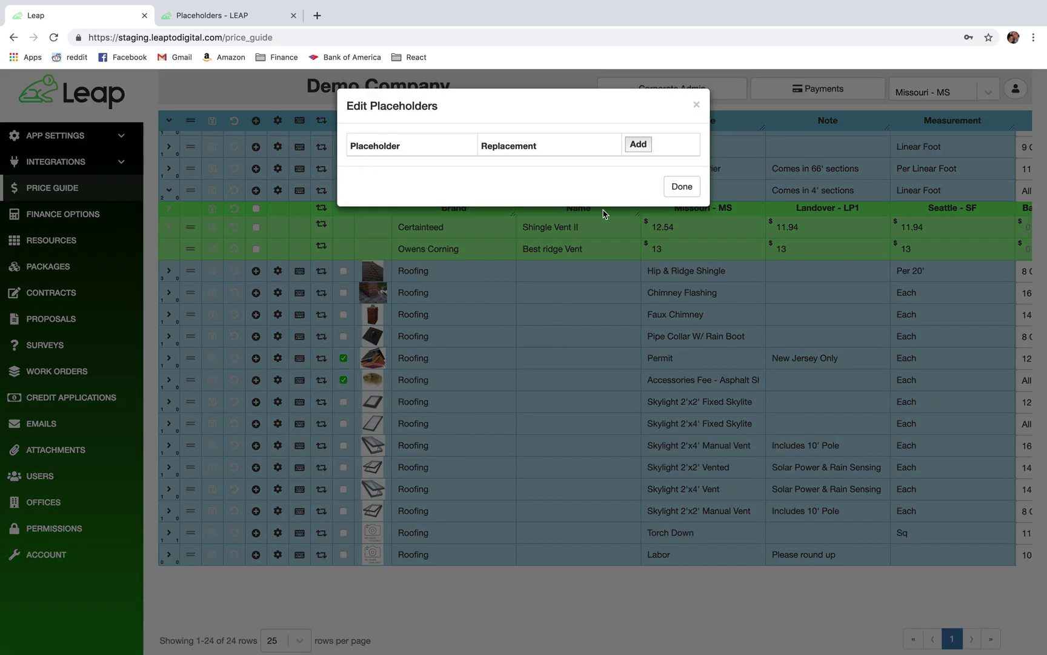
pyautogui.click(638, 144)
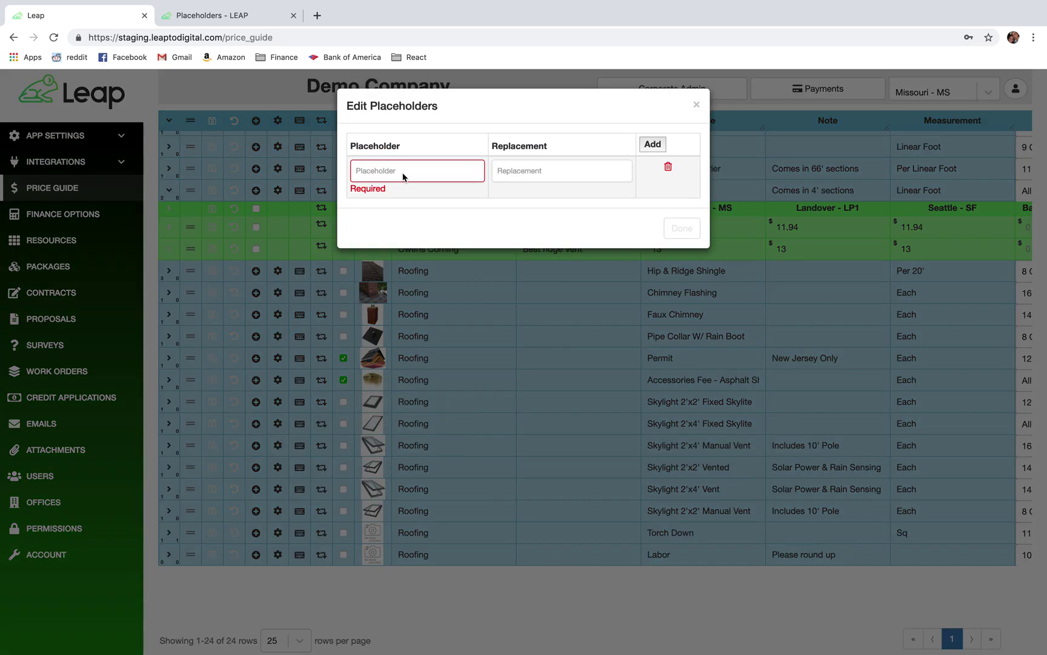
pyautogui.write('%warranty')
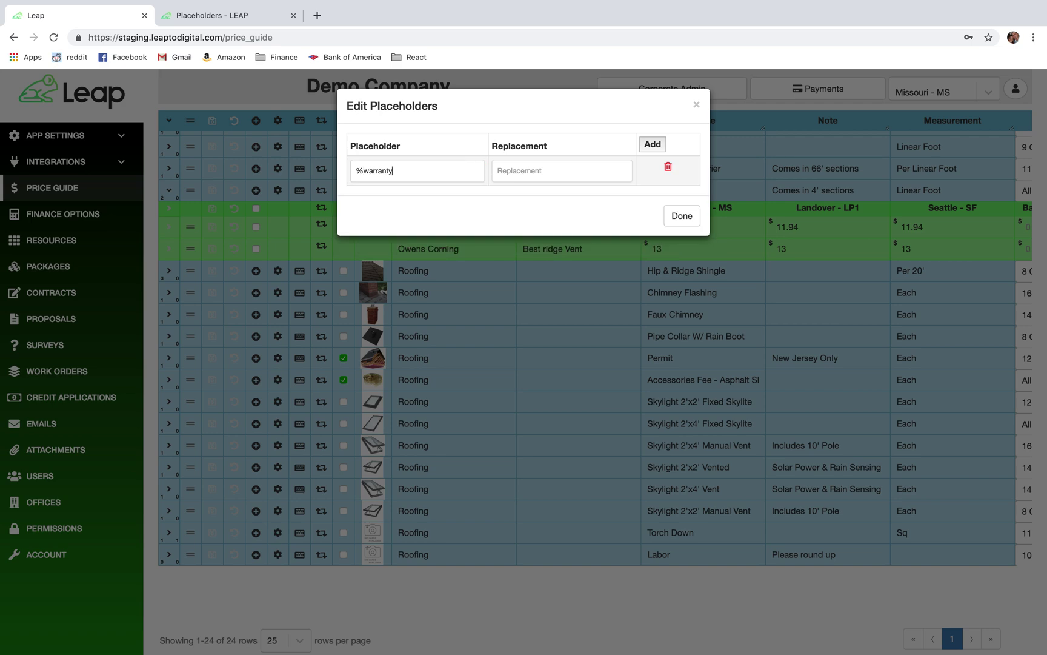
pyautogui.write('10 Year Warranty')
pyautogui.click(682, 215)
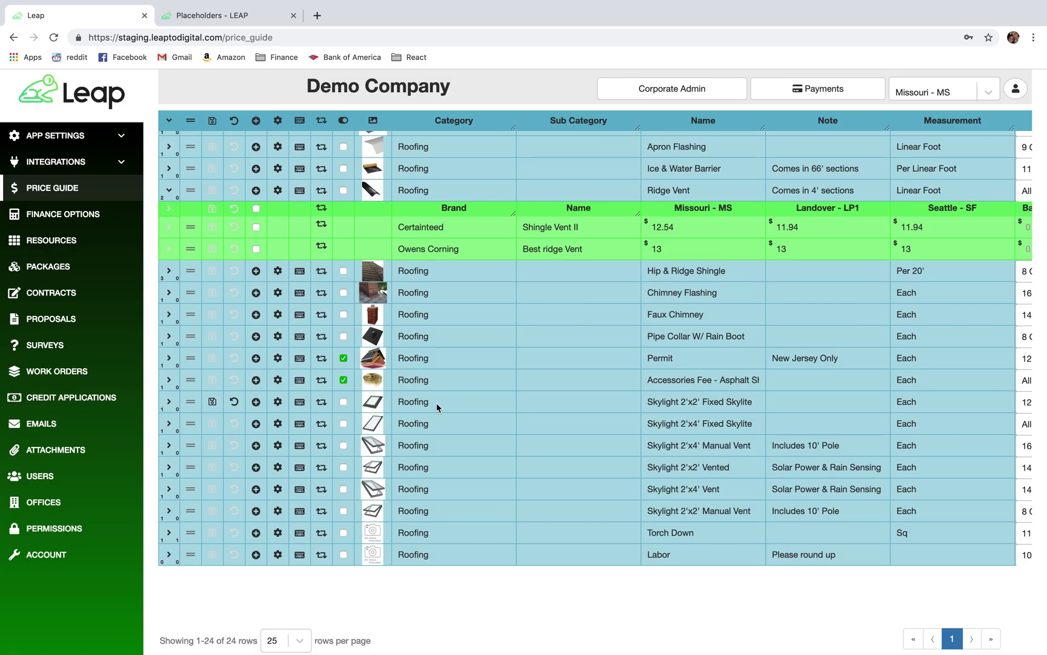
# Copy the %warranty% placeholder from Skylight 2'x2' Fixed Skylite to Skylight 2'x4' Fixed Skylite and set its replacement to 20 Year Warranty.
pyautogui.rightClick(326, 403)
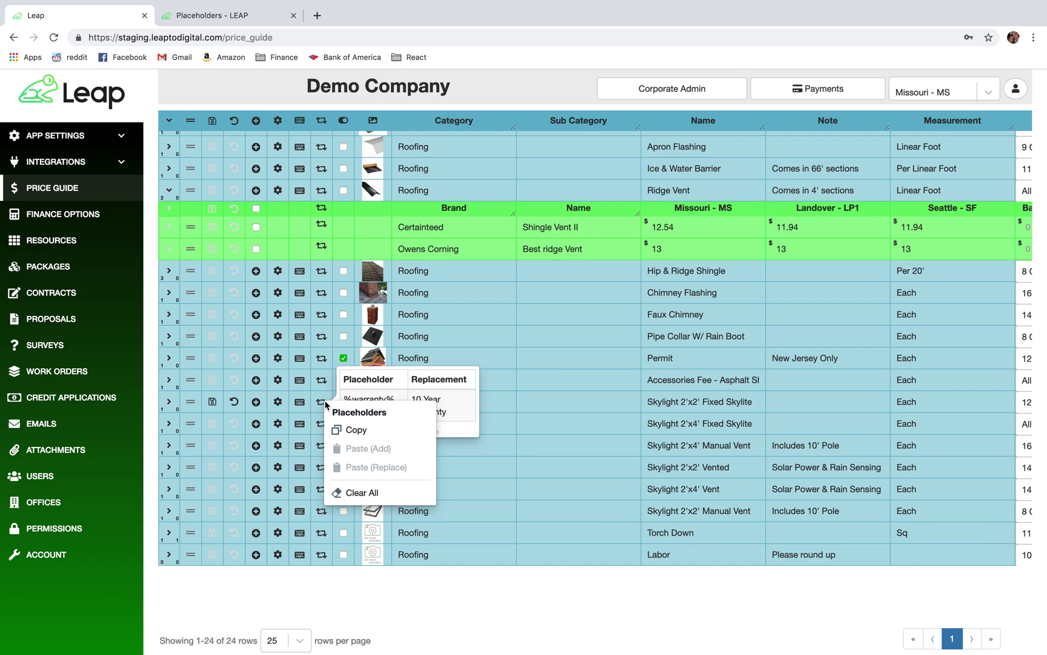
pyautogui.click(336, 429)
pyautogui.rightClick(322, 423)
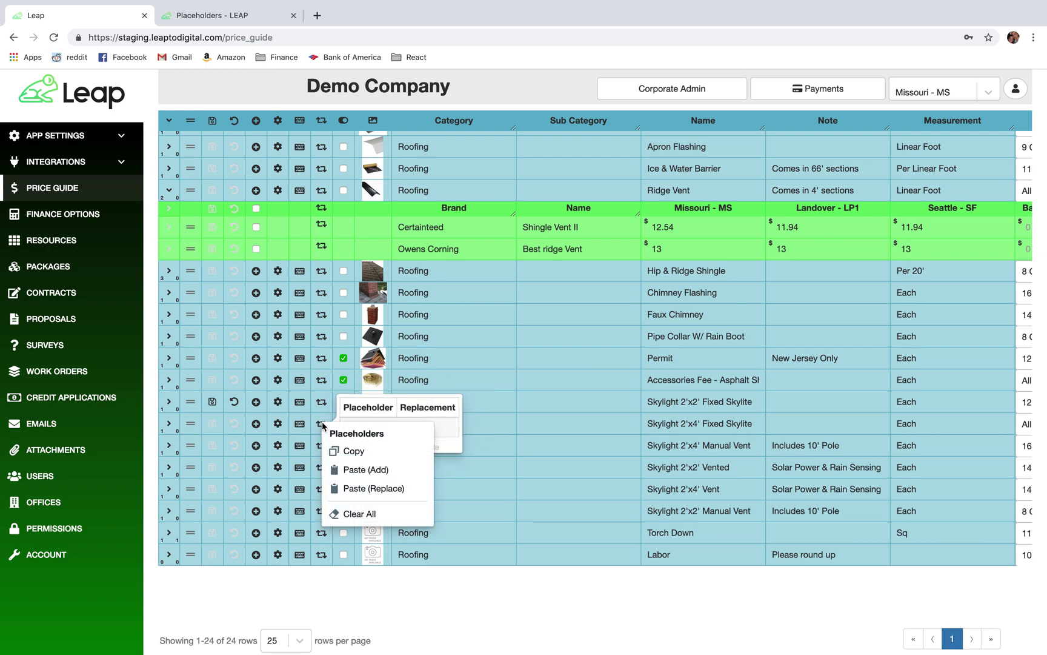
pyautogui.click(352, 471)
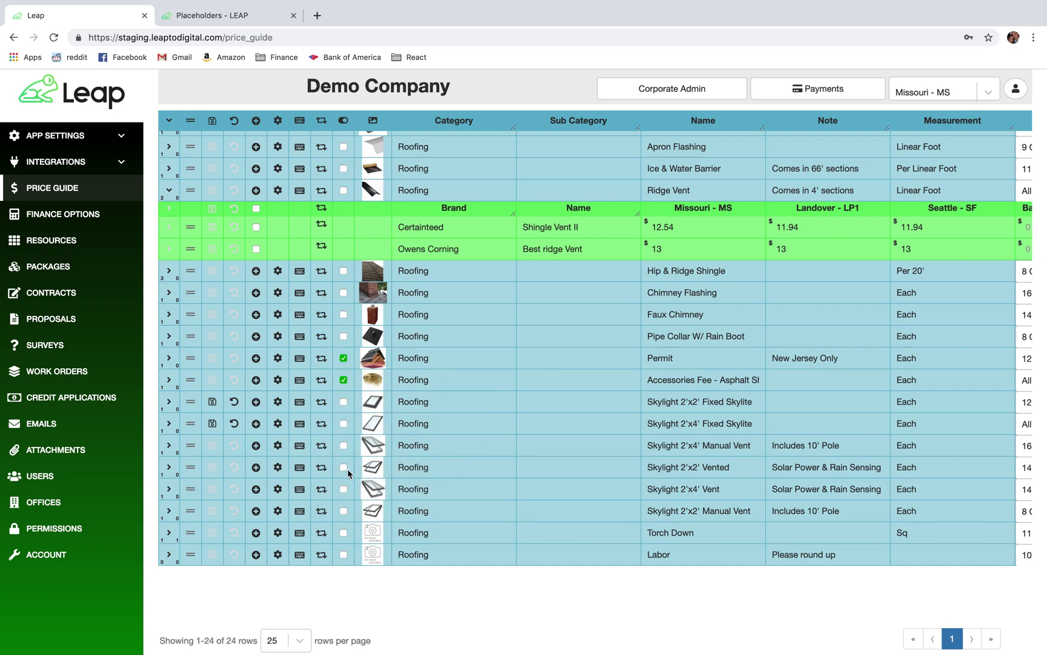
pyautogui.click(323, 446)
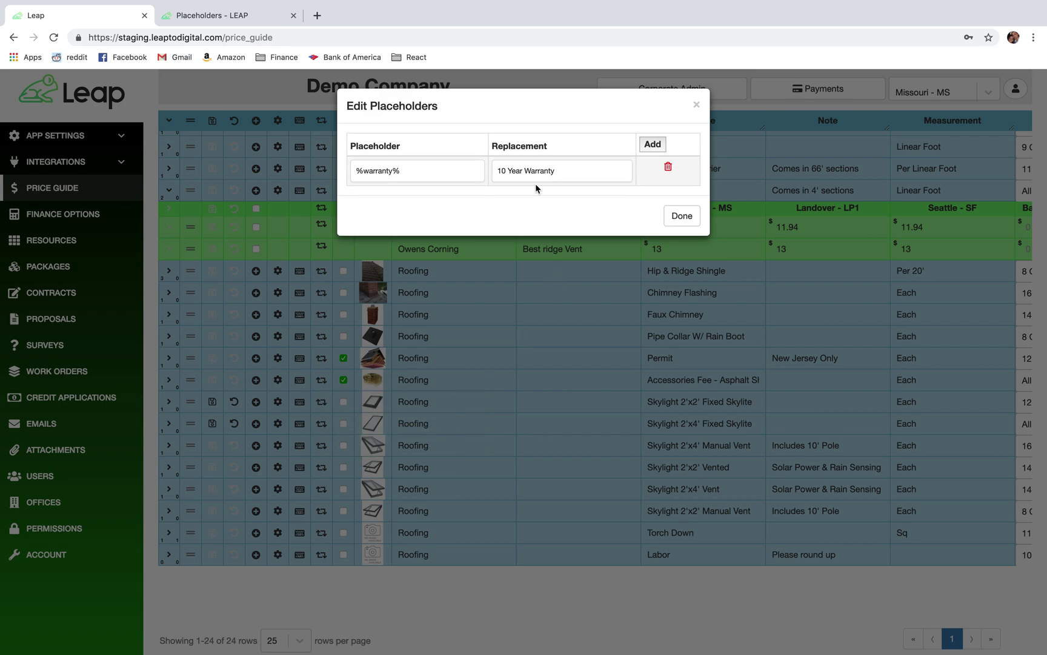
pyautogui.moveTo(504, 176); pyautogui.dragTo(484, 169)
pyautogui.click(688, 220)
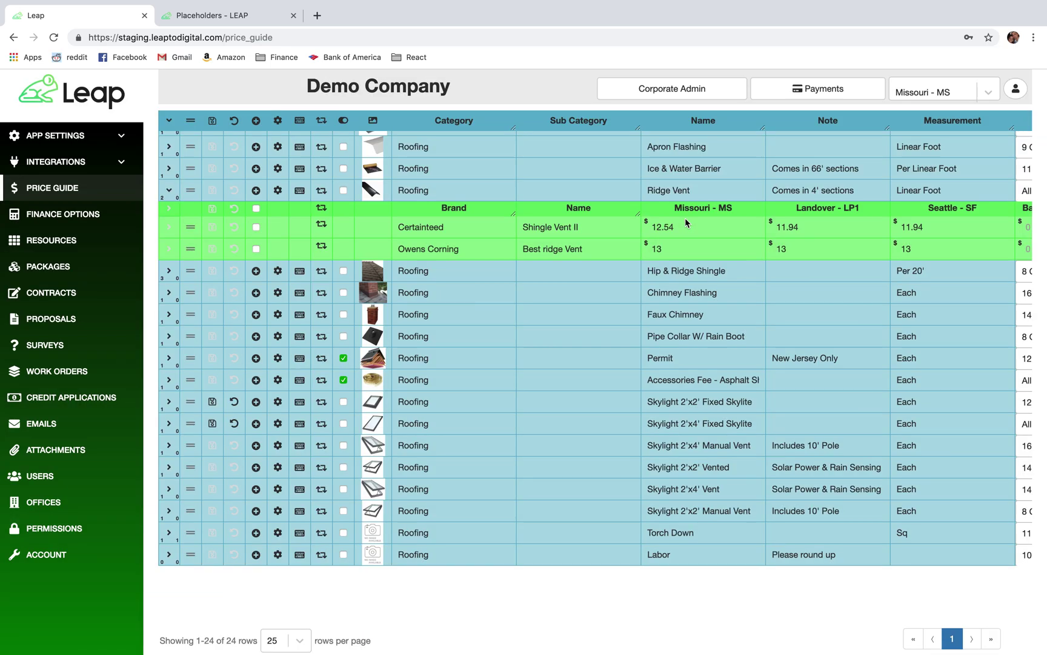
# Check the placeholders of the two Fixed Skylite items and of Skylight 2'x4' Manual Vent.
pyautogui.rightClick(320, 447)
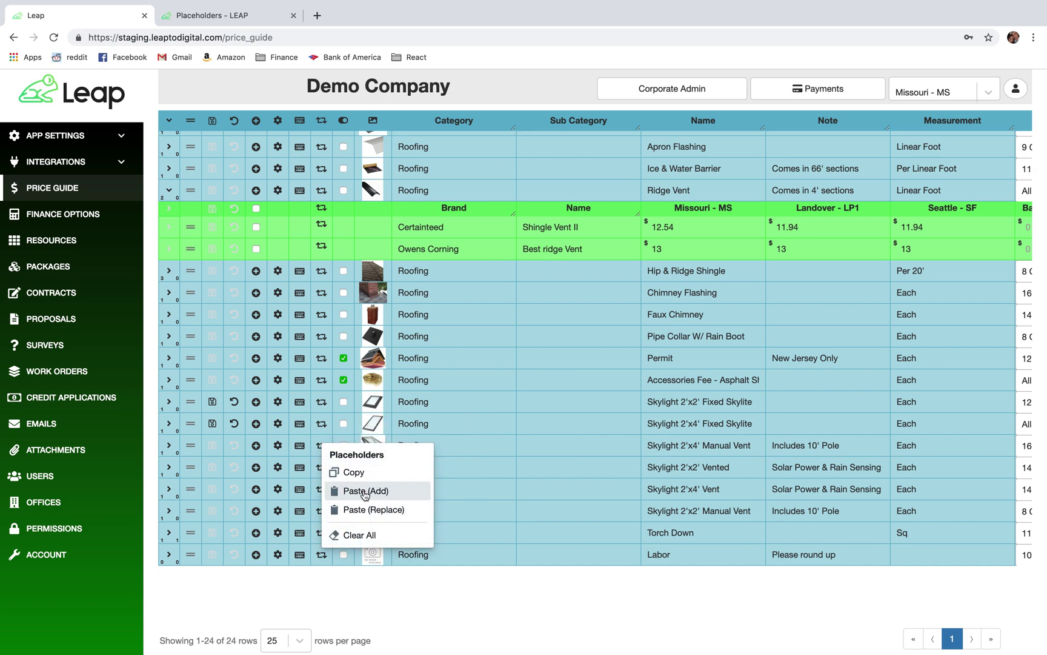
pyautogui.moveTo(323, 425)
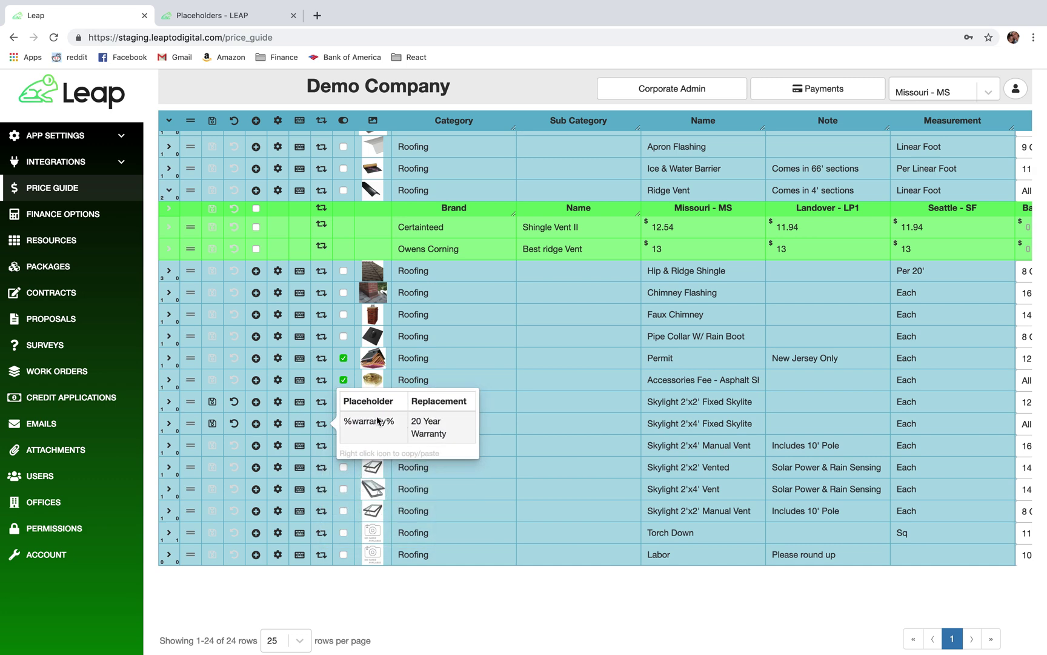
pyautogui.rightClick(321, 423)
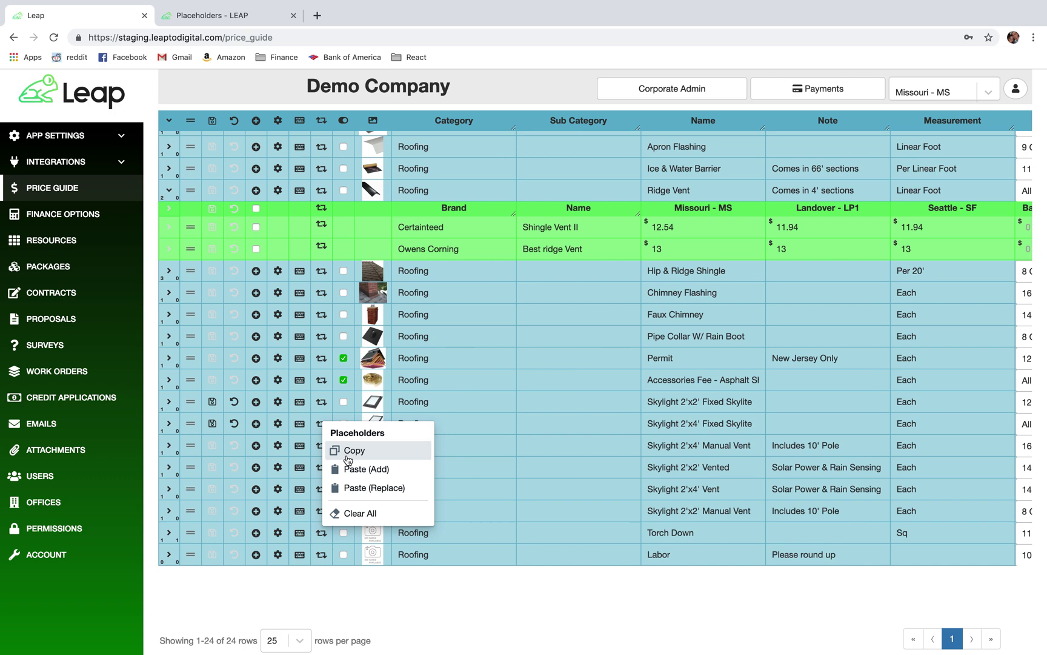
pyautogui.click(359, 488)
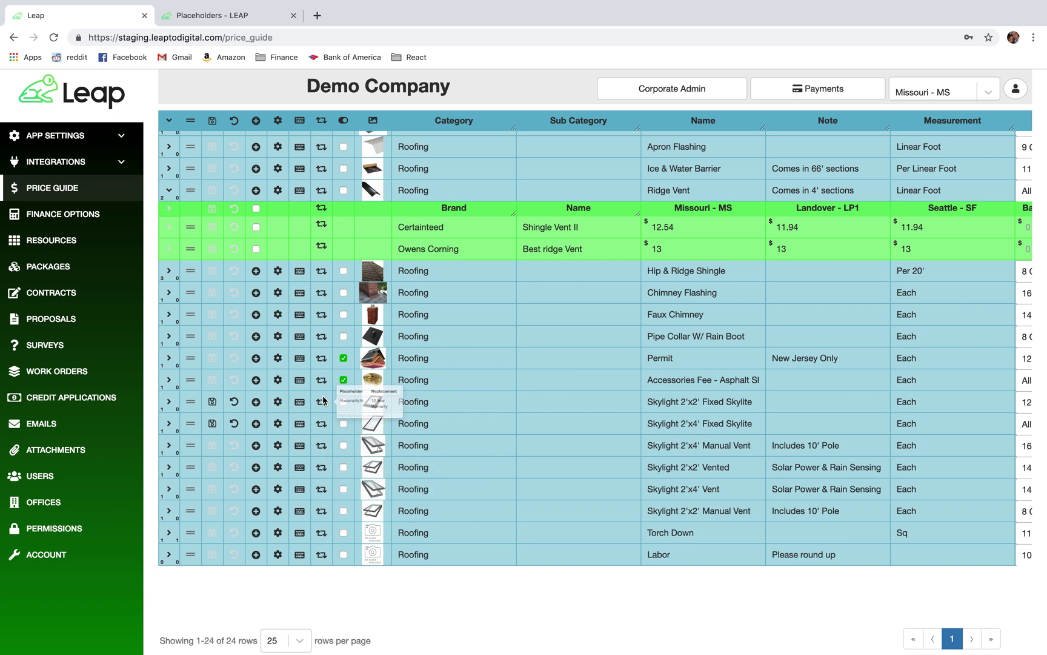
pyautogui.moveTo(321, 401)
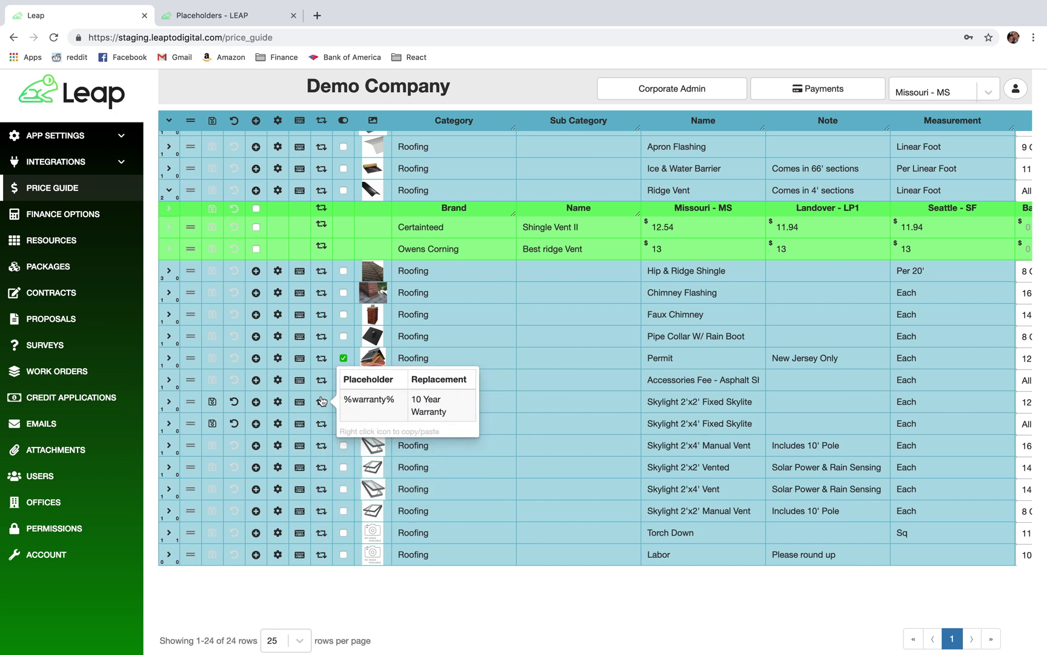
pyautogui.click(324, 447)
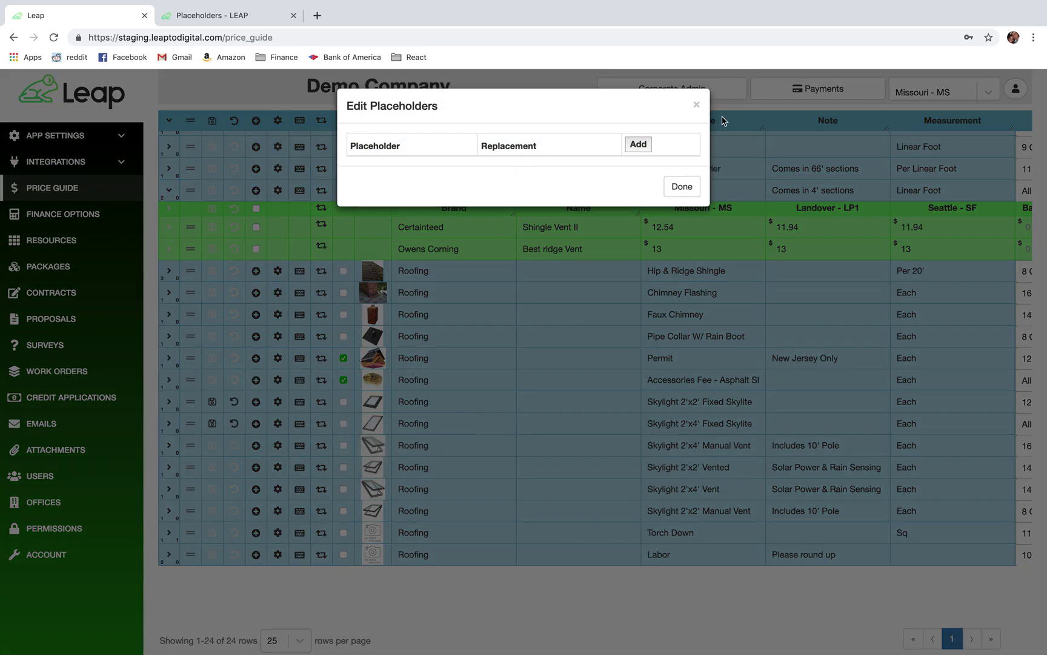
pyautogui.click(696, 104)
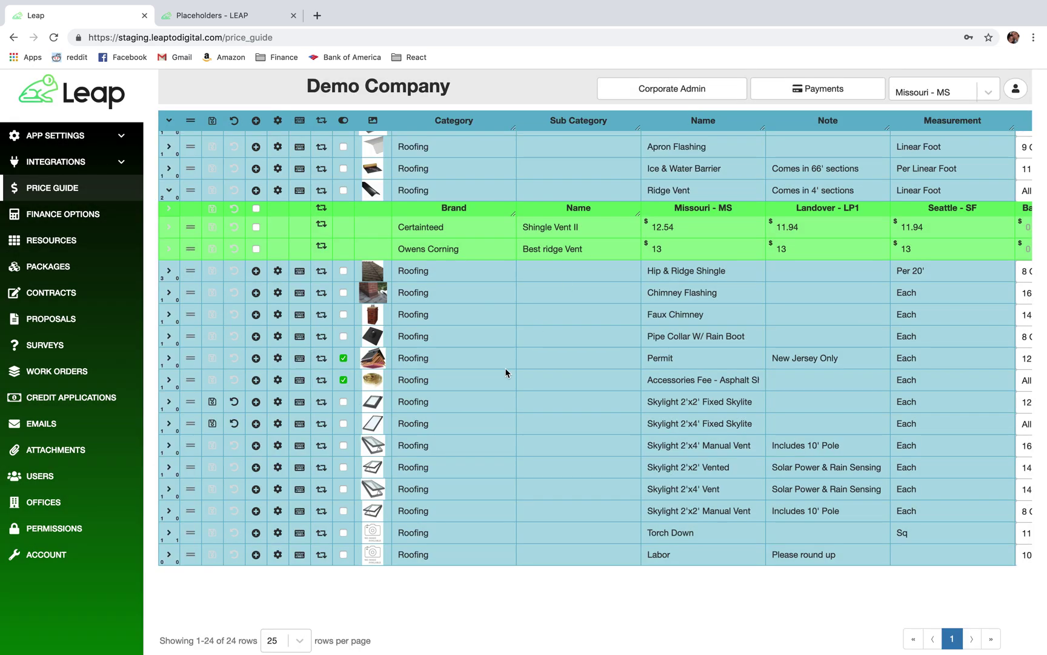
# Paste the copied %warranty% placeholder into Skylight 2'x4' Manual Vent and set its replacement to Lifetime Warranty.
pyautogui.rightClick(323, 445)
pyautogui.click(373, 491)
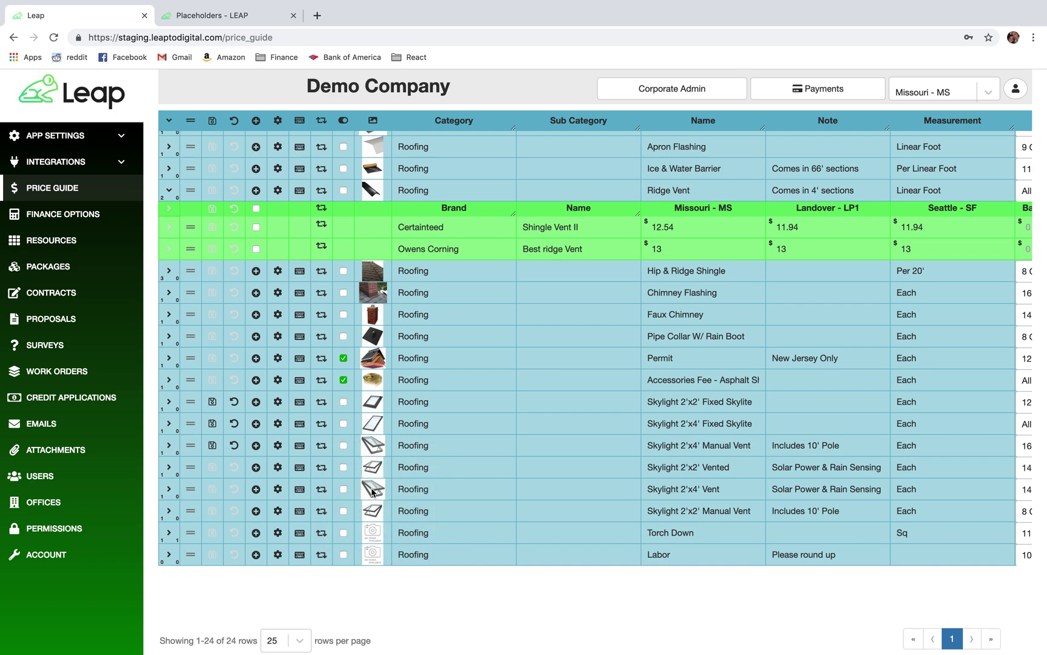
pyautogui.click(317, 448)
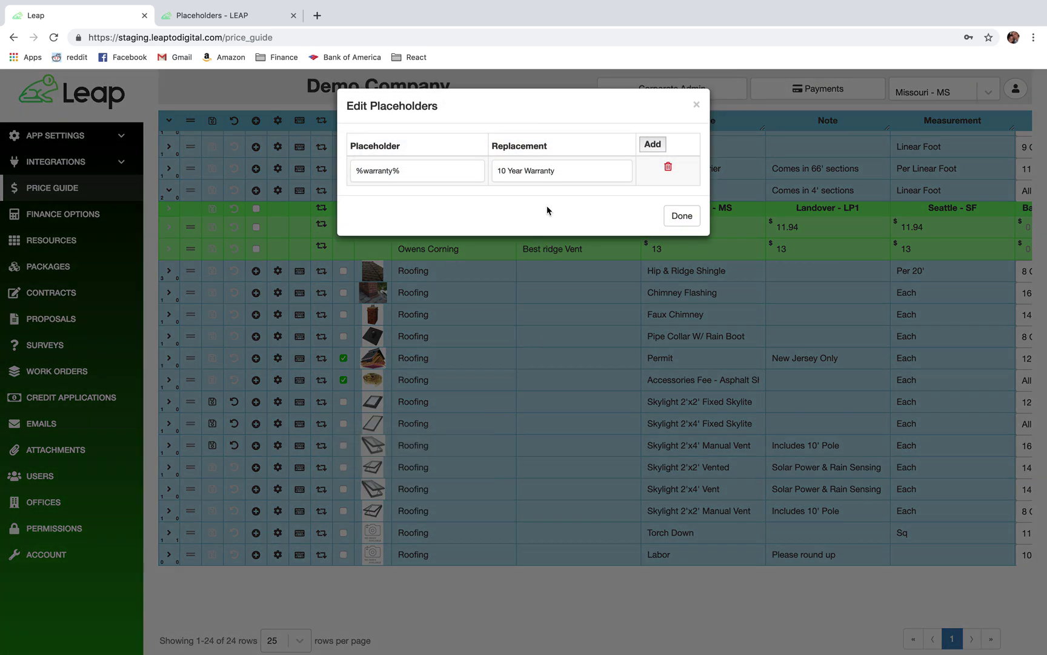
pyautogui.moveTo(562, 174); pyautogui.dragTo(450, 173)
pyautogui.write('Lifetime')
pyautogui.moveTo(414, 176); pyautogui.dragTo(357, 170)
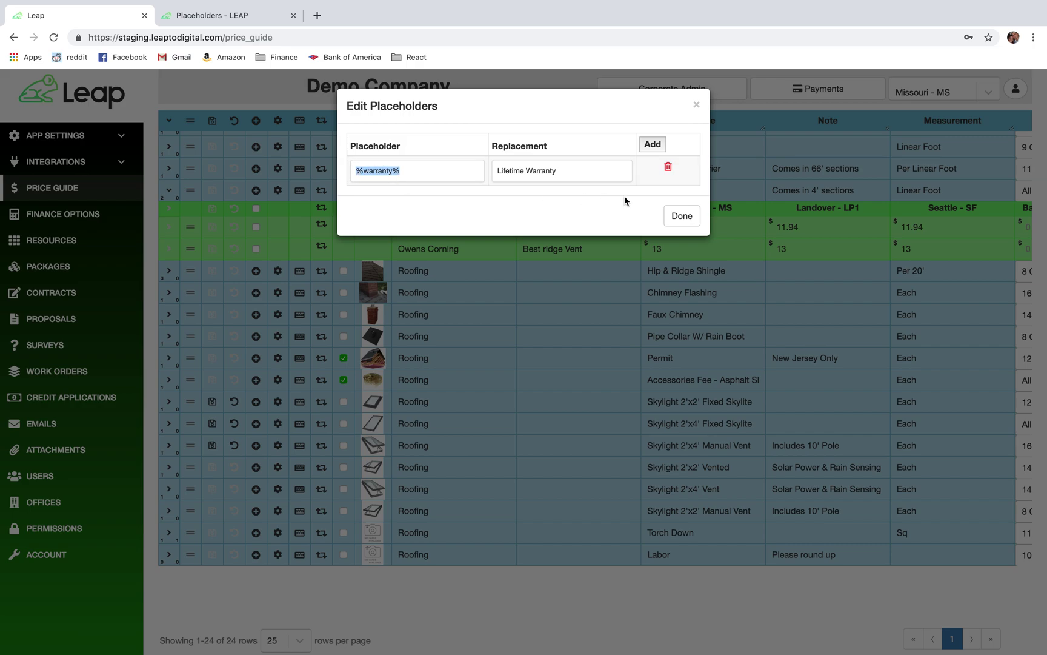
pyautogui.click(681, 215)
# Copy the %warranty% placeholder from Skylight 2'x4' Manual Vent and add it to Skylight 2'x2' Vented, 2'x4' Vent and 2'x2' Manual Vent.
pyautogui.moveTo(322, 447)
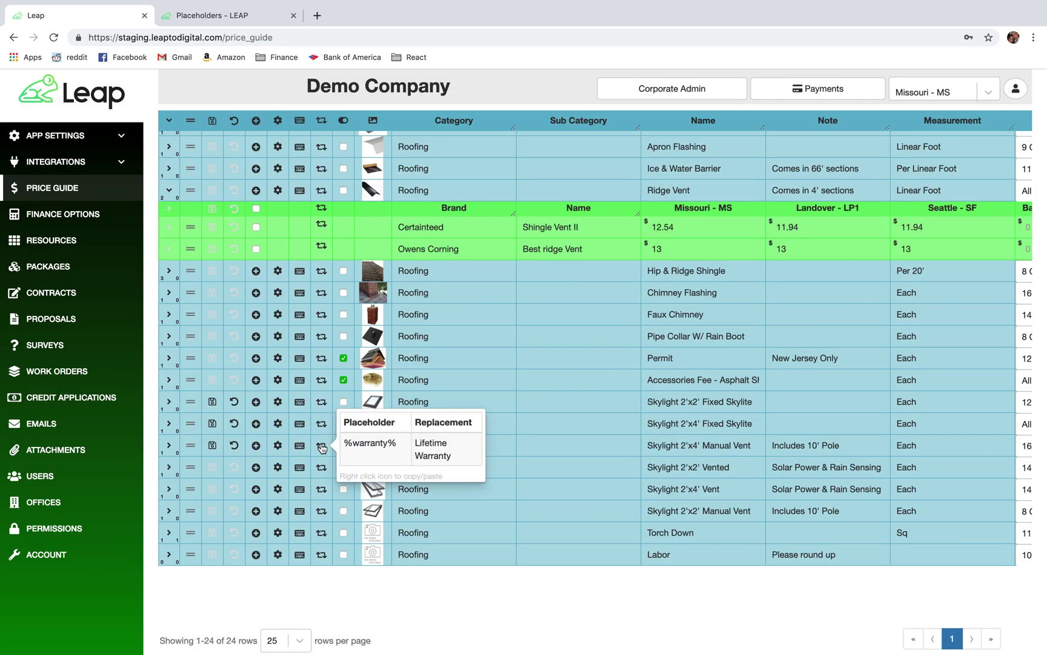
pyautogui.rightClick(322, 447)
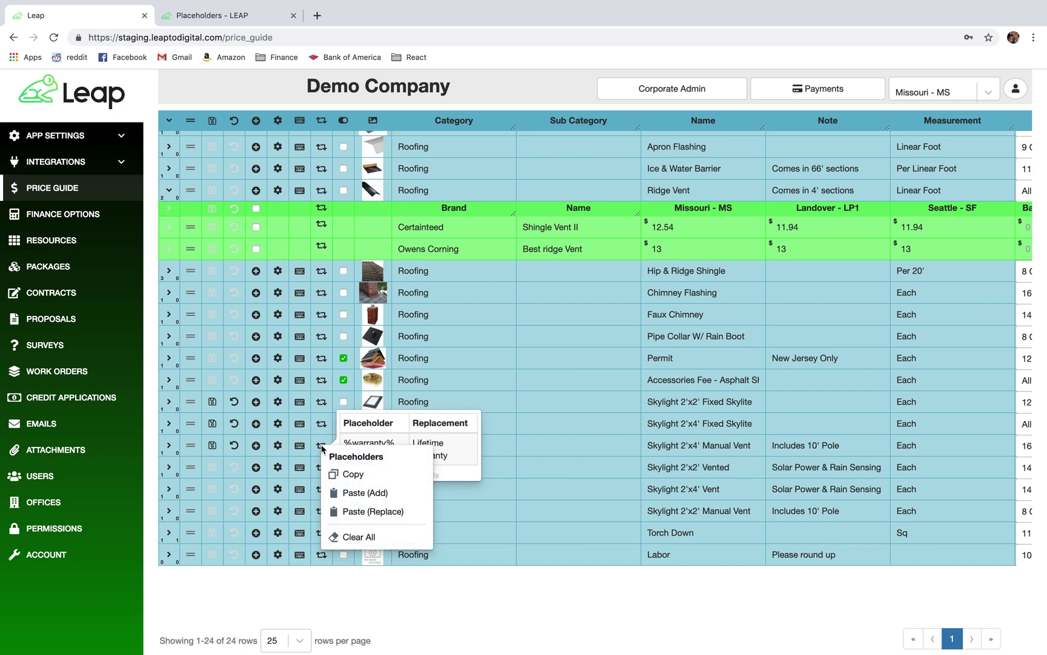
pyautogui.click(332, 472)
pyautogui.rightClick(322, 469)
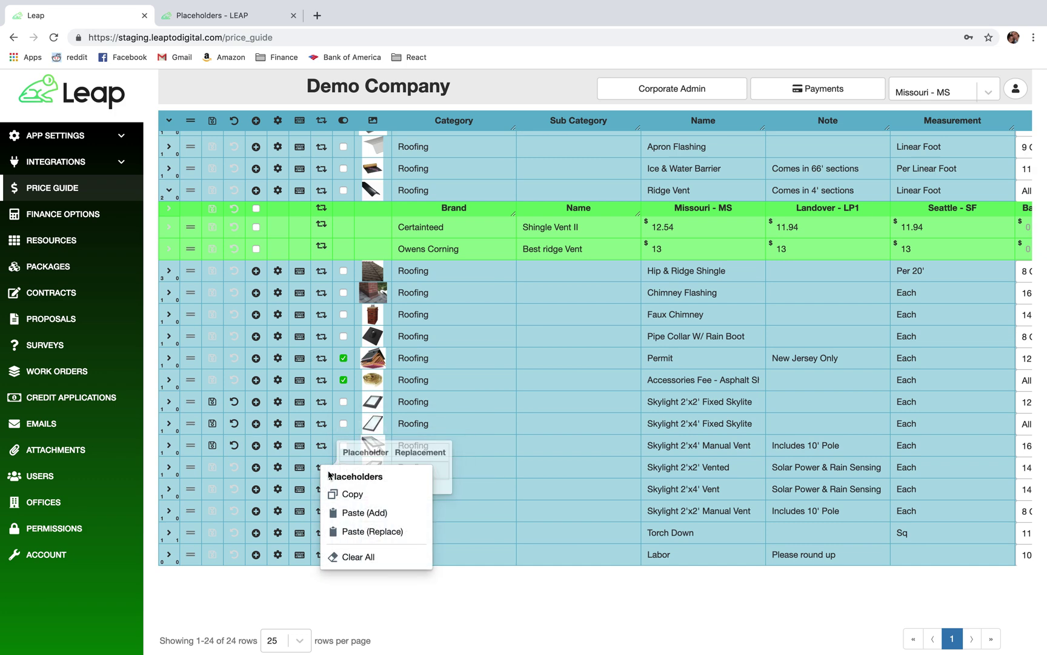
pyautogui.click(354, 511)
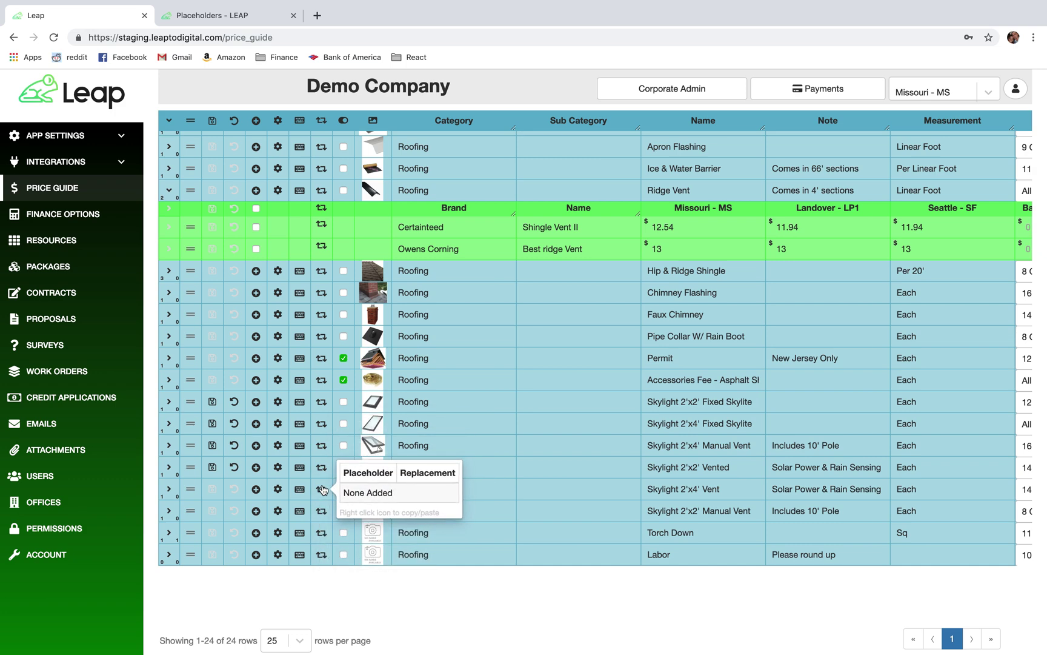
pyautogui.rightClick(321, 488)
pyautogui.click(351, 531)
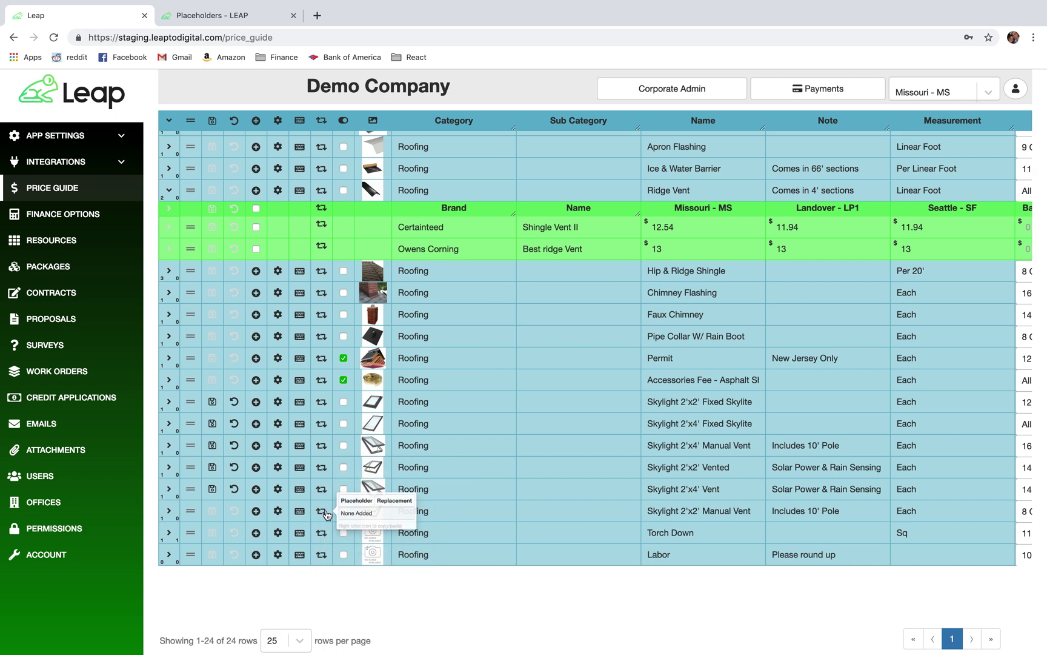
pyautogui.rightClick(323, 511)
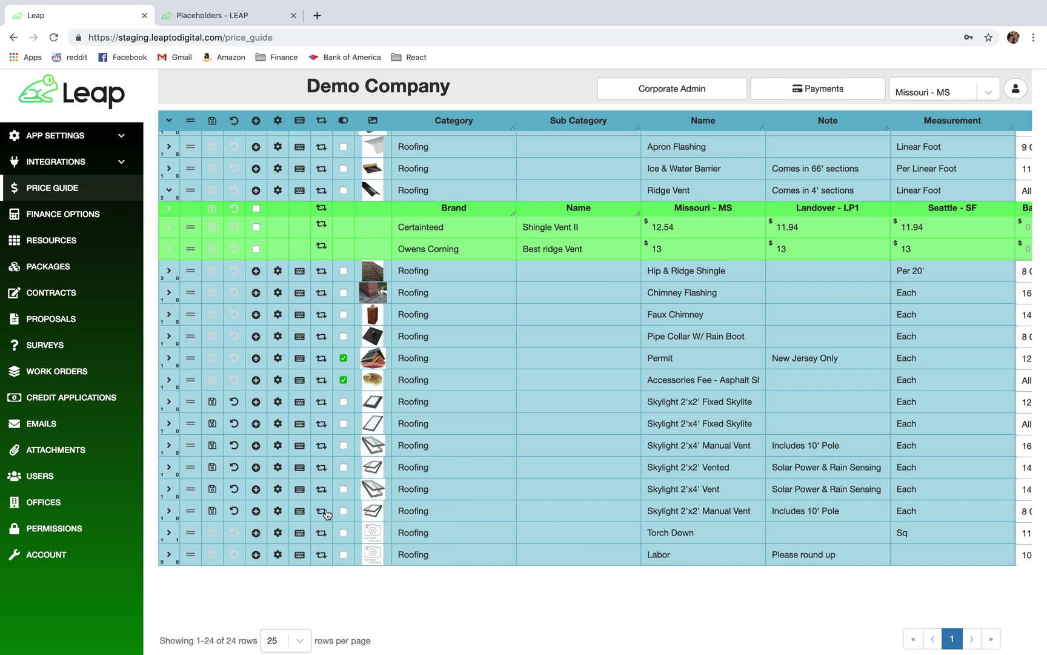
pyautogui.moveTo(322, 472)
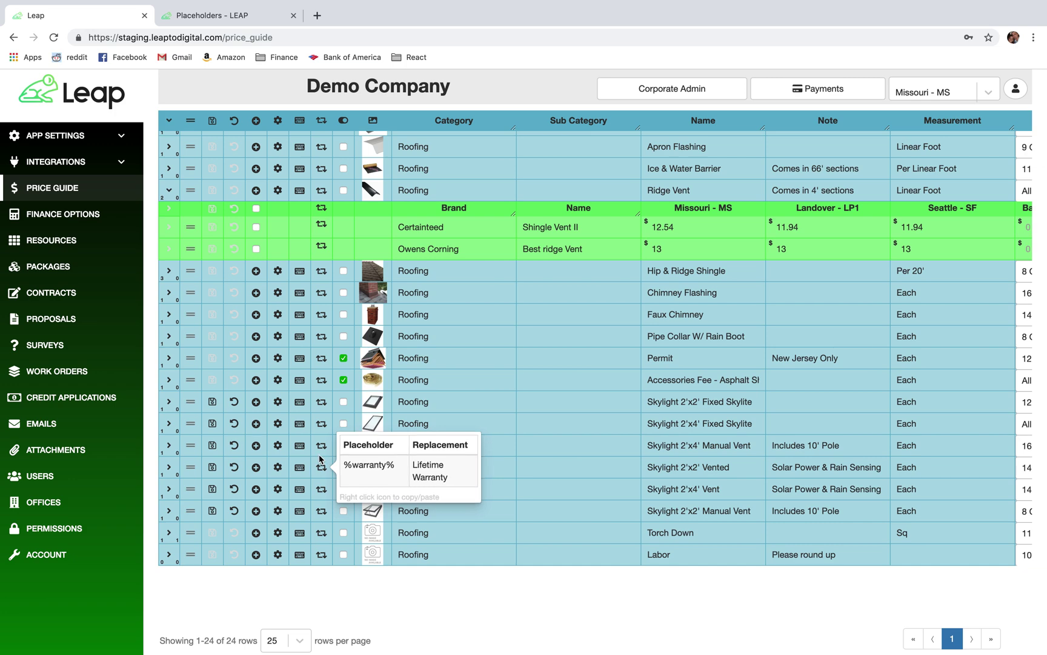